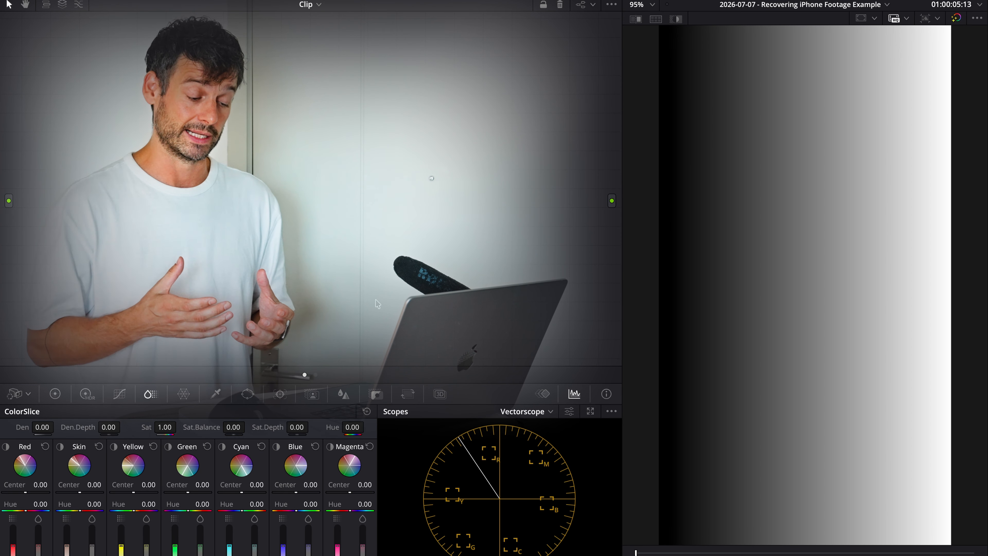
Brighten the clip on the Exposure node by setting all Offset channels to 48.45
{"action": "mouse_move", "coordinate": [945, 236]}
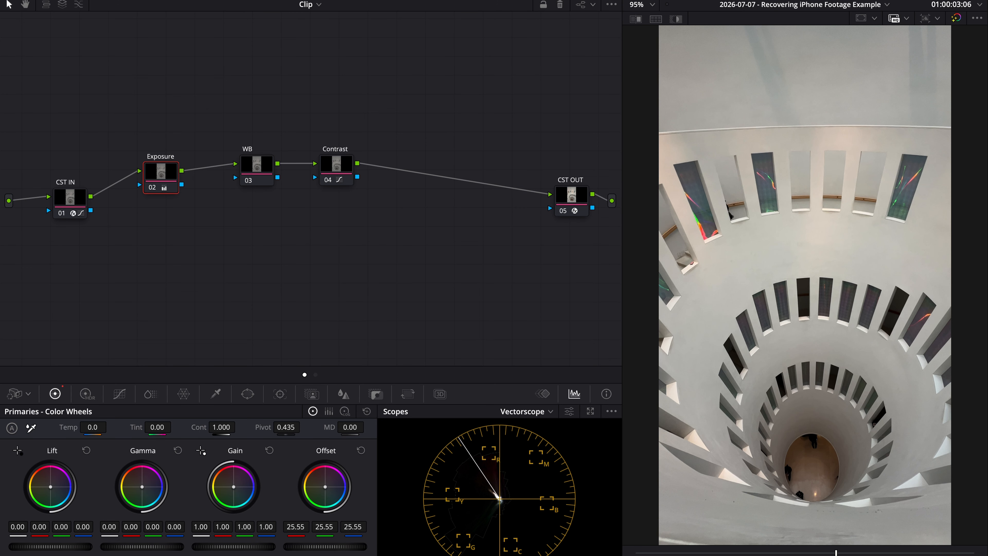
{"action": "mouse_move", "coordinate": [325, 546]}
{"action": "left_mouse_down"}
{"action": "mouse_move", "coordinate": [353, 547]}
{"action": "mouse_move", "coordinate": [335, 547]}
{"action": "left_mouse_up"}
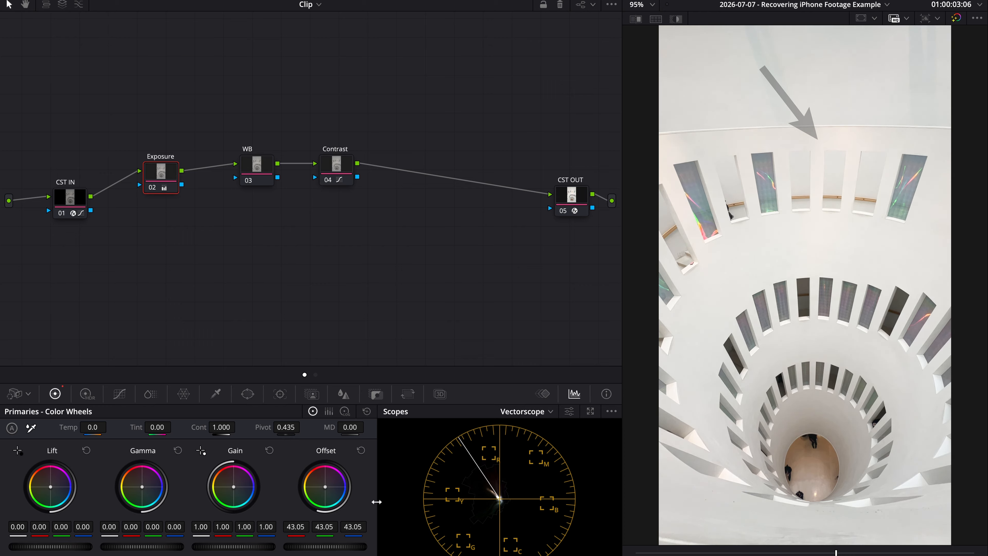
{"action": "left_click_drag", "start_coordinate": [325, 546], "coordinate": [350, 546]}
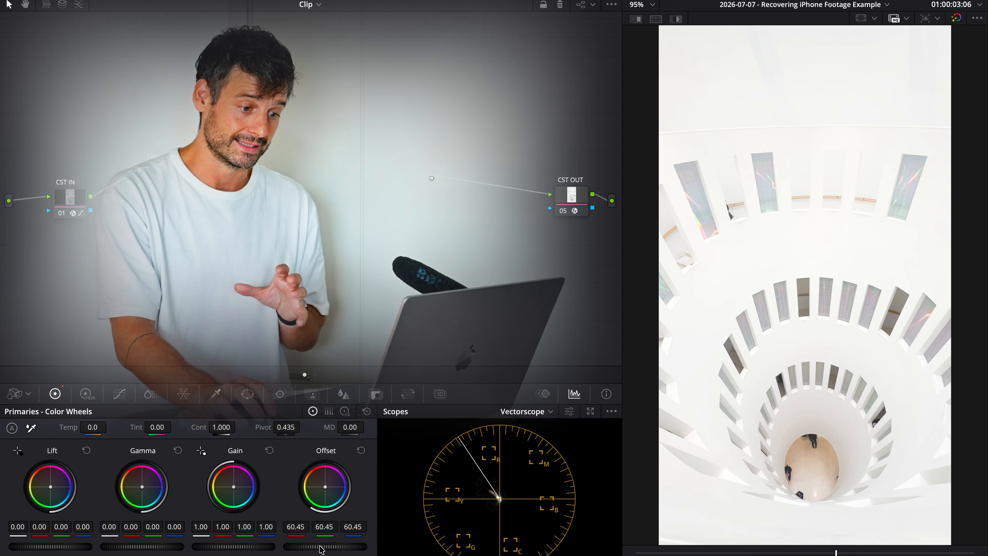
{"action": "left_click_drag", "start_coordinate": [321, 546], "coordinate": [269, 547]}
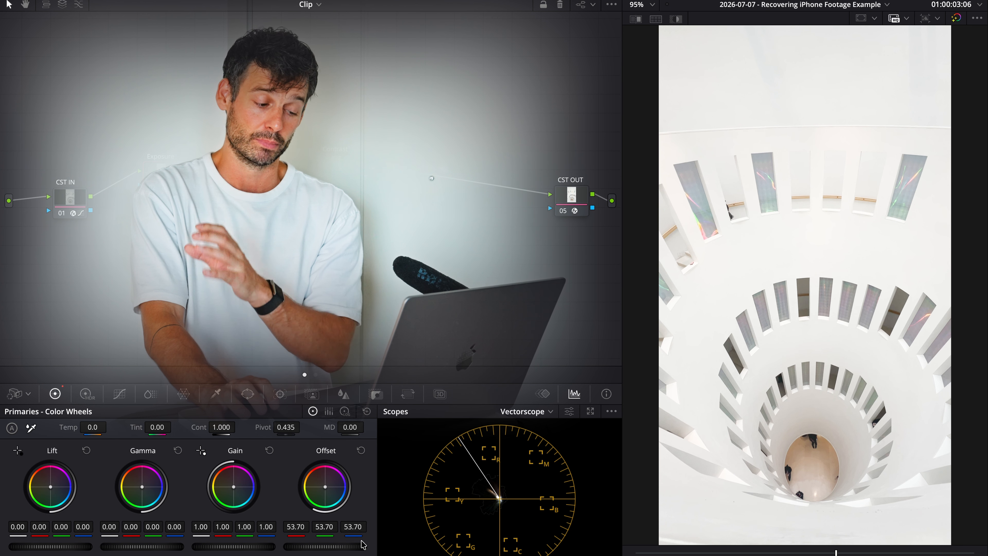
{"action": "mouse_move", "coordinate": [337, 549]}
{"action": "left_mouse_down"}
{"action": "mouse_move", "coordinate": [307, 550]}
{"action": "mouse_move", "coordinate": [343, 546]}
{"action": "mouse_move", "coordinate": [317, 547]}
{"action": "left_mouse_up"}
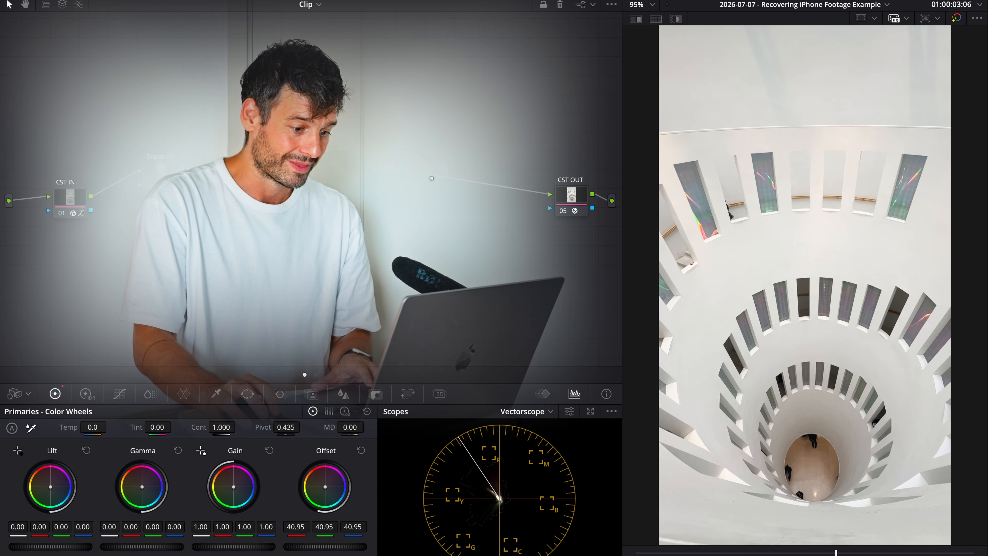
{"action": "left_click_drag", "start_coordinate": [325, 546], "coordinate": [334, 546]}
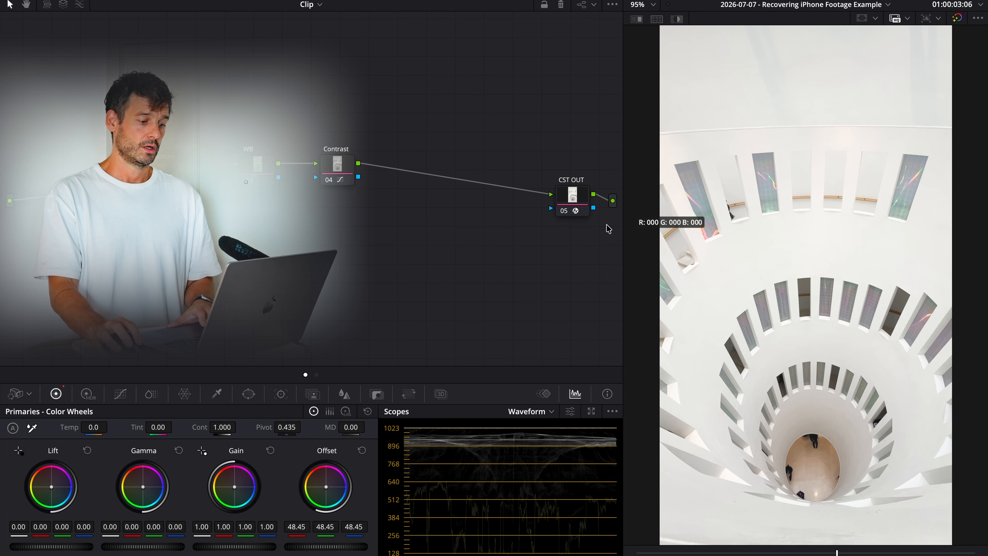
Reposition the CST OUT node and add two serial nodes after it, selecting the first new one
{"action": "left_click_drag", "start_coordinate": [577, 210], "coordinate": [483, 310]}
{"action": "key", "text": "alt+s"}
{"action": "key", "text": "alt+s"}
{"action": "left_click", "coordinate": [495, 219], "text": "super"}
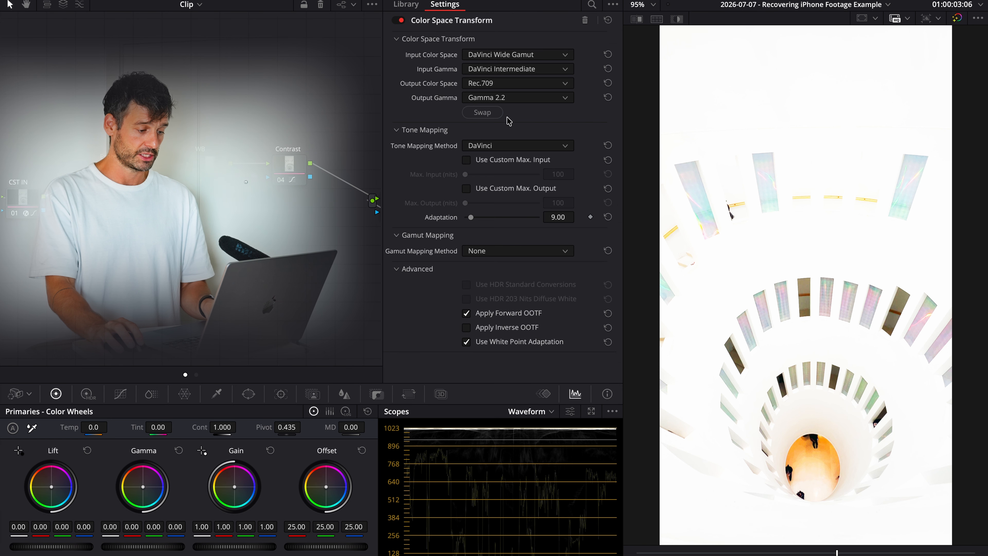
Set the output color space of node 06's Color Space Transform to Rec.709 and choose its output gamma
{"action": "left_click", "coordinate": [482, 112]}
{"action": "left_click", "coordinate": [517, 83]}
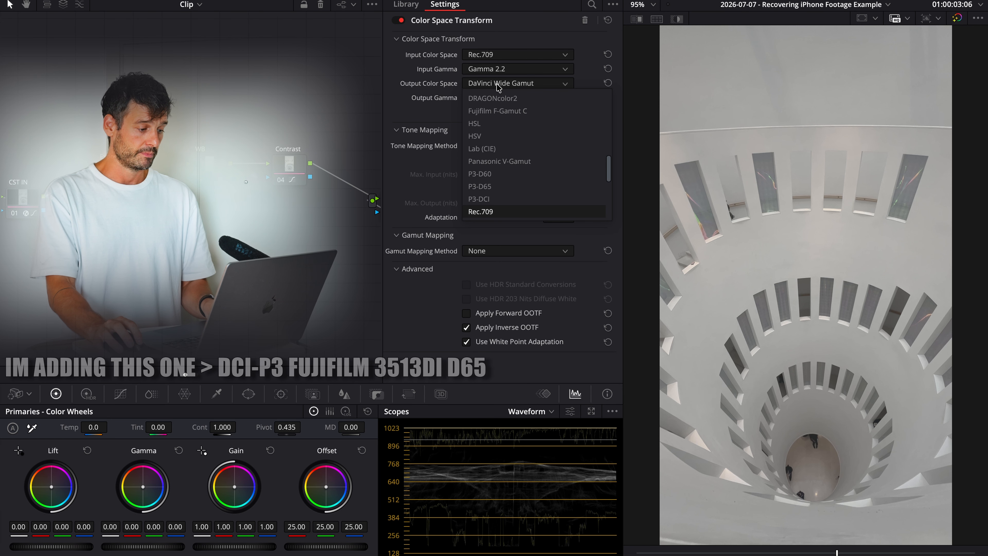
{"action": "left_click", "coordinate": [490, 211]}
{"action": "left_click", "coordinate": [492, 97]}
{"action": "left_click", "coordinate": [493, 213]}
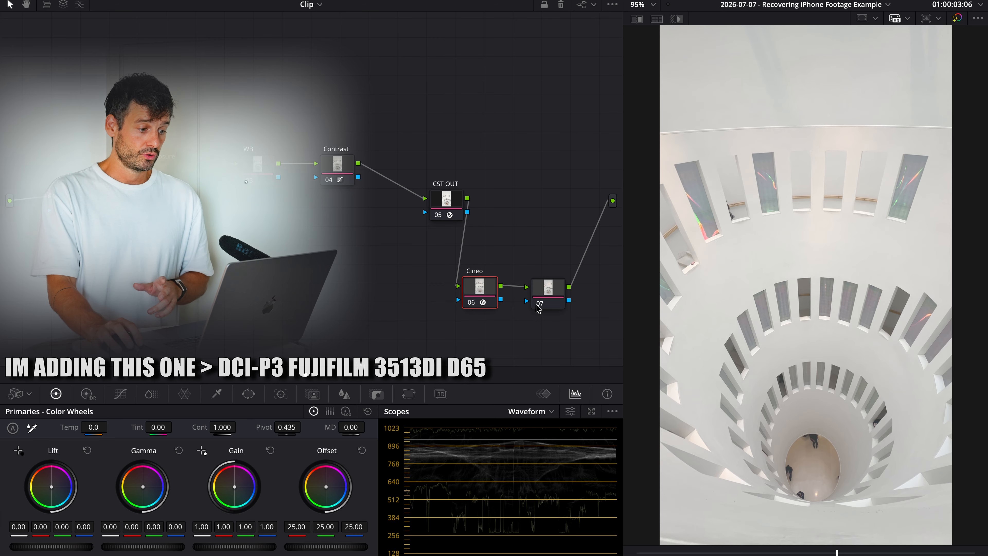
Apply the DCI-P3 Fujifilm 3513DI D65 film look LUT to node 07
{"action": "right_click", "coordinate": [547, 290]}
{"action": "mouse_move", "coordinate": [583, 415]}
{"action": "mouse_move", "coordinate": [686, 331]}
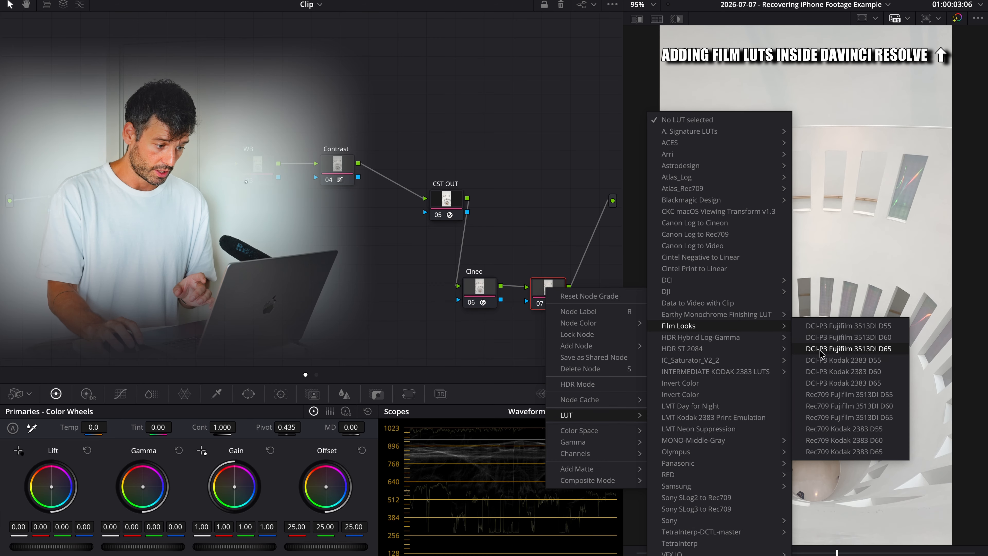
{"action": "left_click", "coordinate": [819, 350]}
Combine nodes 06 and 07 into a compound node labelled Film Look and reduce its key output gain to 0.209
{"action": "left_click_drag", "start_coordinate": [569, 335], "coordinate": [465, 285]}
{"action": "right_click", "coordinate": [482, 290]}
{"action": "left_click", "coordinate": [531, 510]}
{"action": "left_click", "coordinate": [377, 394]}
{"action": "left_click_drag", "start_coordinate": [265, 503], "coordinate": [264, 504]}
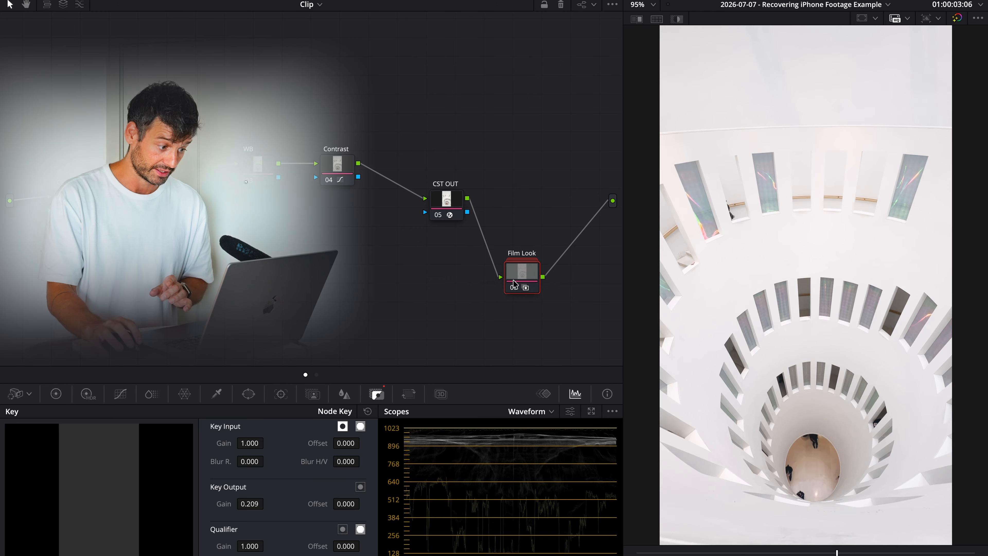
Display the color wheels and set a node gamma on the WB node
{"action": "left_click", "coordinate": [56, 394]}
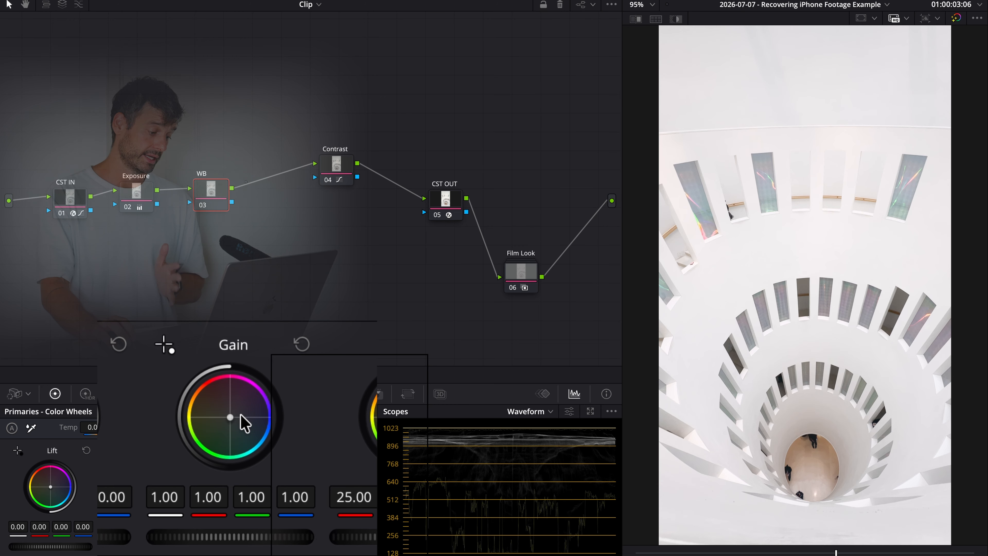
{"action": "right_click", "coordinate": [202, 200]}
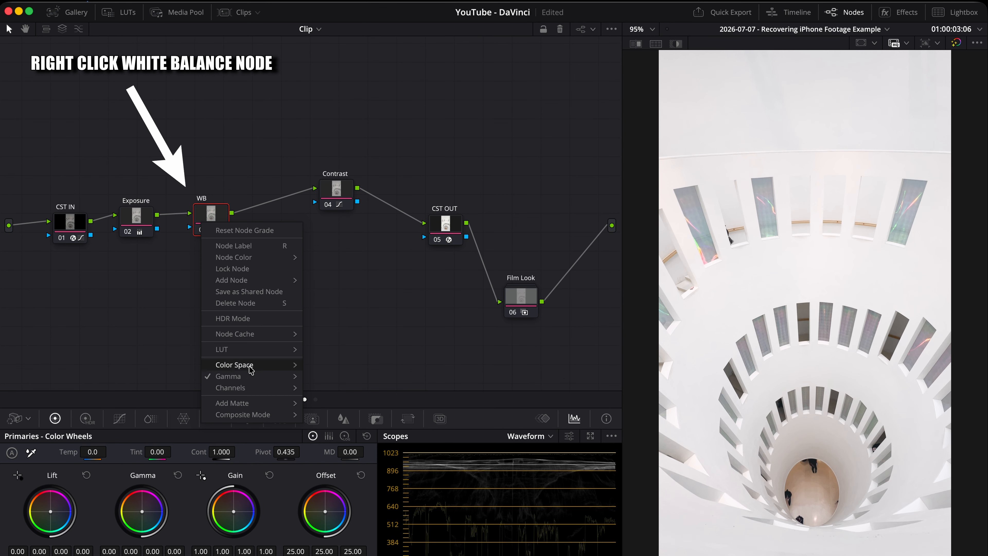
{"action": "mouse_move", "coordinate": [248, 379]}
{"action": "left_click", "coordinate": [329, 22]}
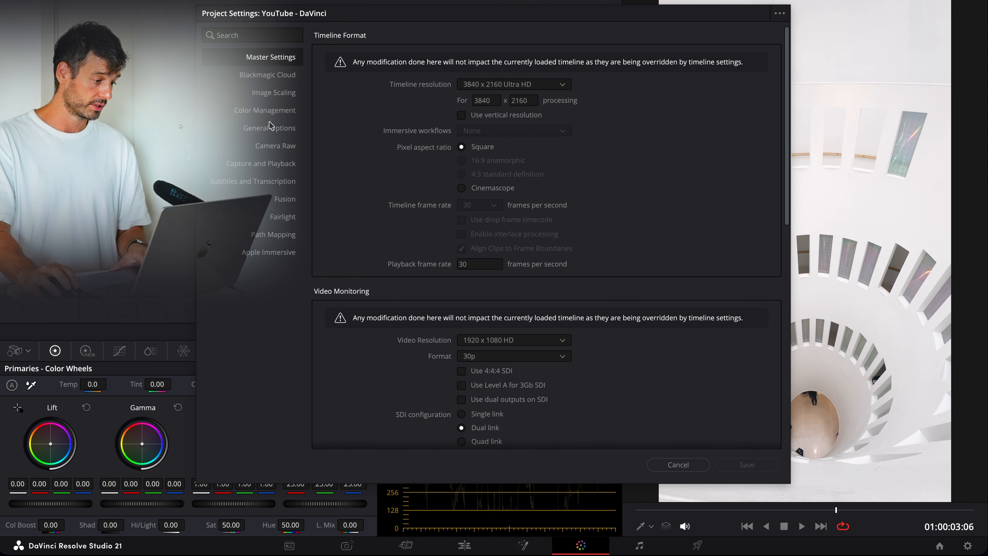
Enable Luminance mixer defaults to zero in the project's General Options and save the settings
{"action": "left_click", "coordinate": [255, 112]}
{"action": "left_click", "coordinate": [263, 129]}
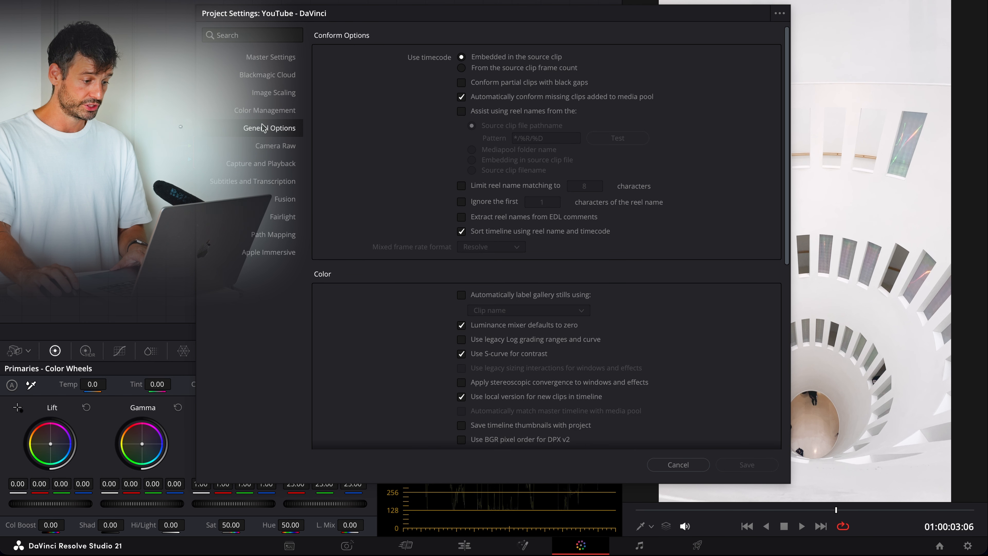
{"action": "scroll", "coordinate": [601, 299], "scroll_direction": "down", "scroll_amount": 3}
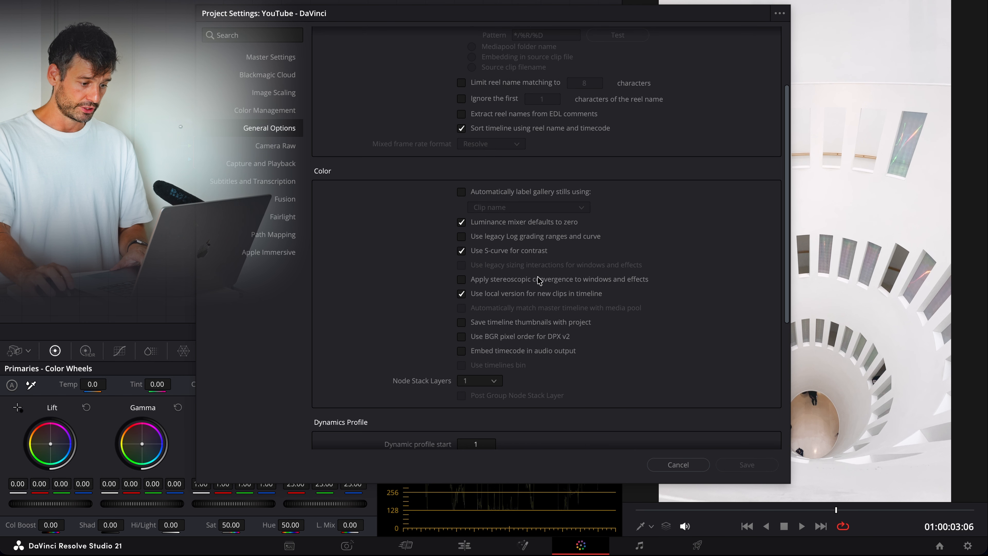
{"action": "left_click", "coordinate": [461, 222]}
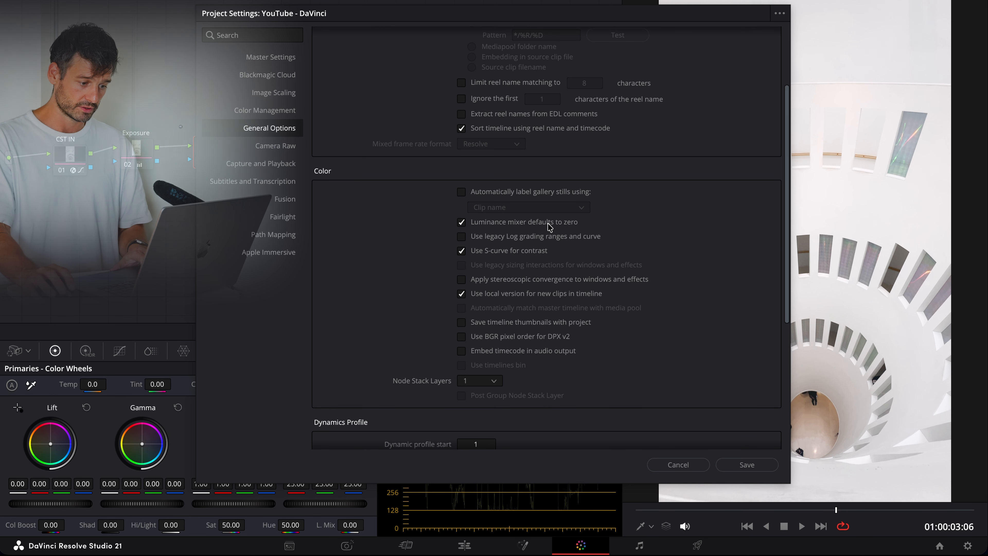
{"action": "left_click", "coordinate": [746, 464]}
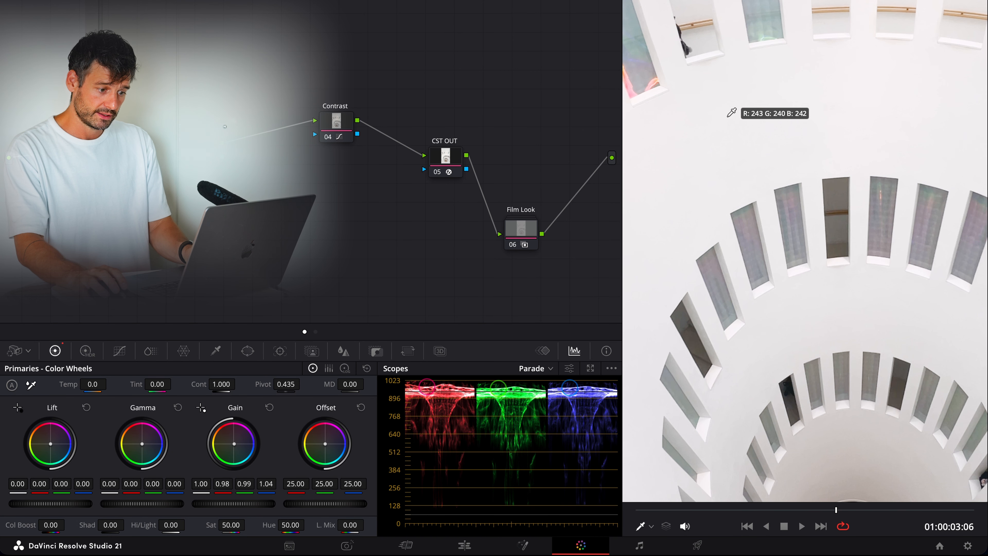
Try adding depth on the Contrast node with Lift at -0.14, Gain at 1.22 and Contrast at 1.016
{"action": "key", "text": "shift+z"}
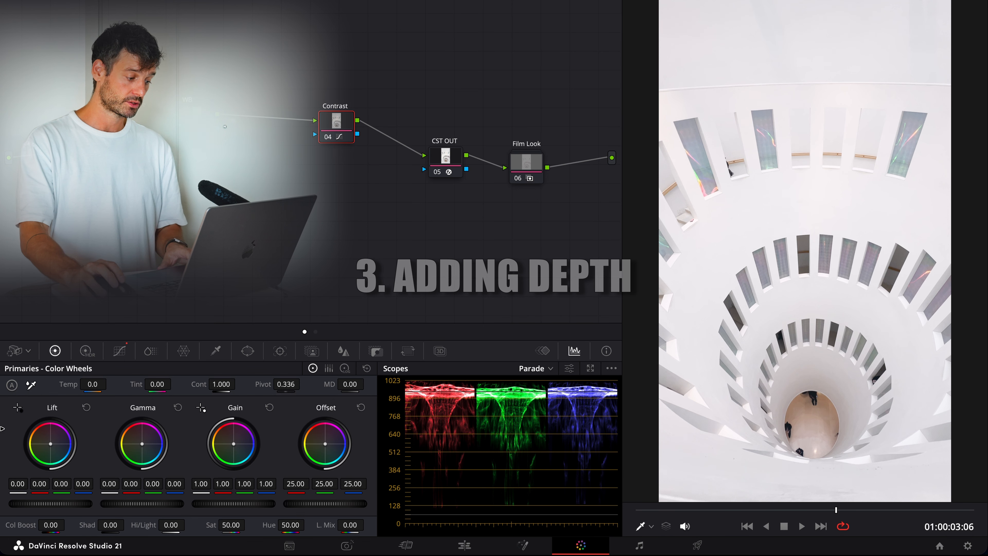
{"action": "left_click_drag", "start_coordinate": [90, 497], "coordinate": [50, 500]}
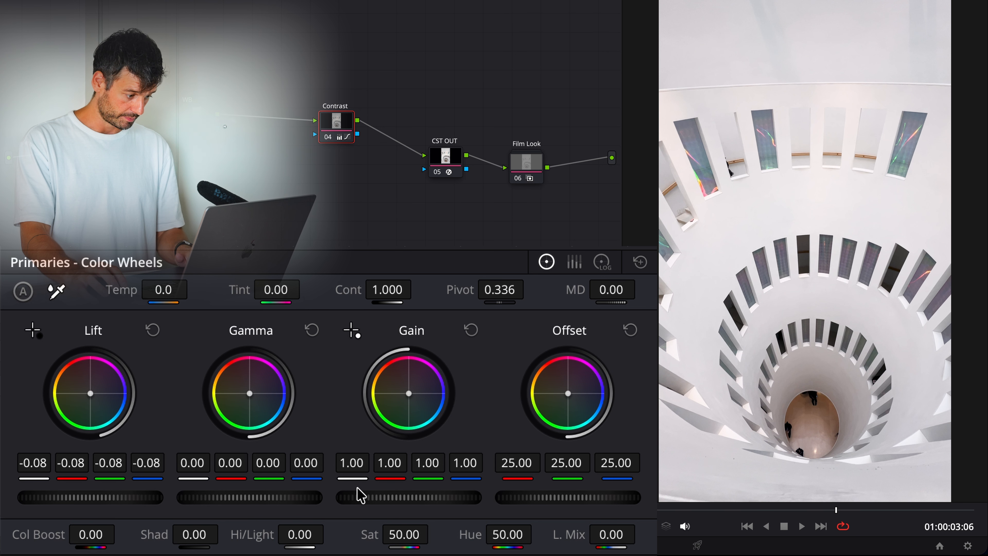
{"action": "left_click_drag", "start_coordinate": [362, 497], "coordinate": [393, 497]}
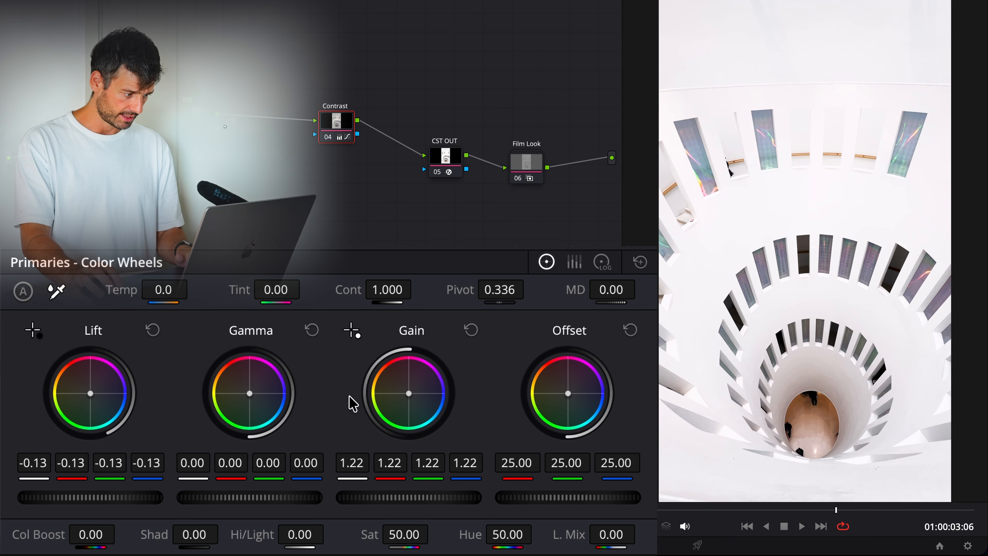
{"action": "left_click_drag", "start_coordinate": [393, 297], "coordinate": [410, 297]}
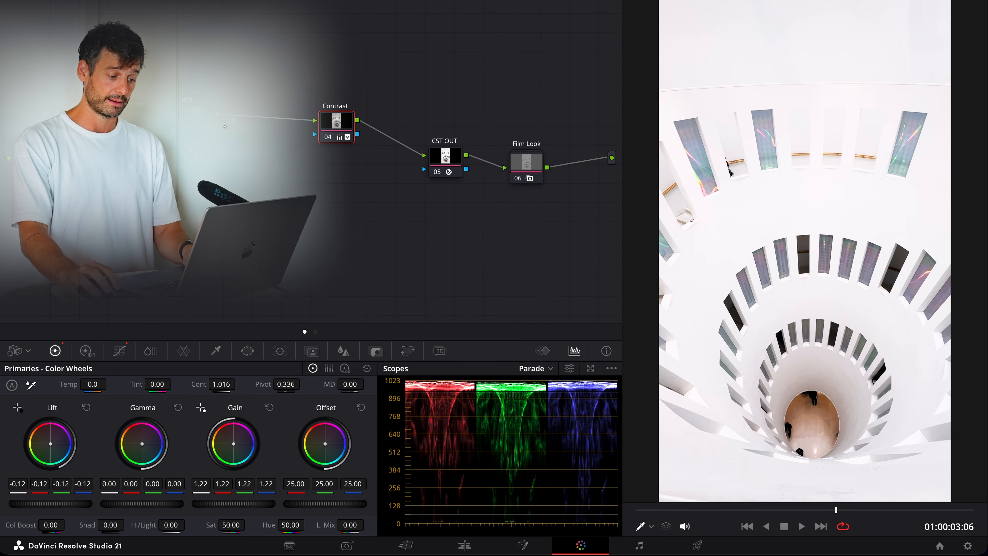
{"action": "left_click_drag", "start_coordinate": [64, 465], "coordinate": [68, 465]}
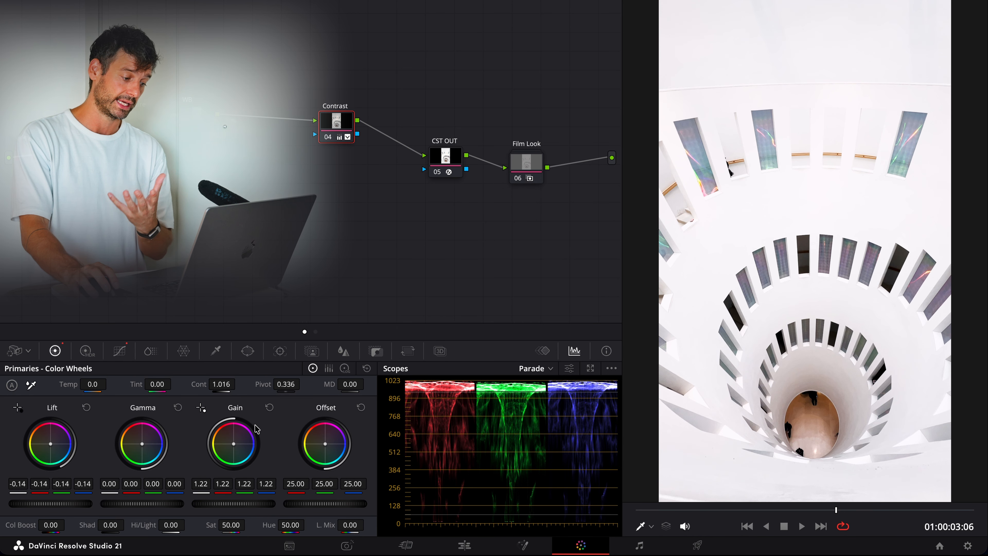
{"action": "left_click", "coordinate": [269, 407]}
{"action": "left_click_drag", "start_coordinate": [70, 502], "coordinate": [65, 502]}
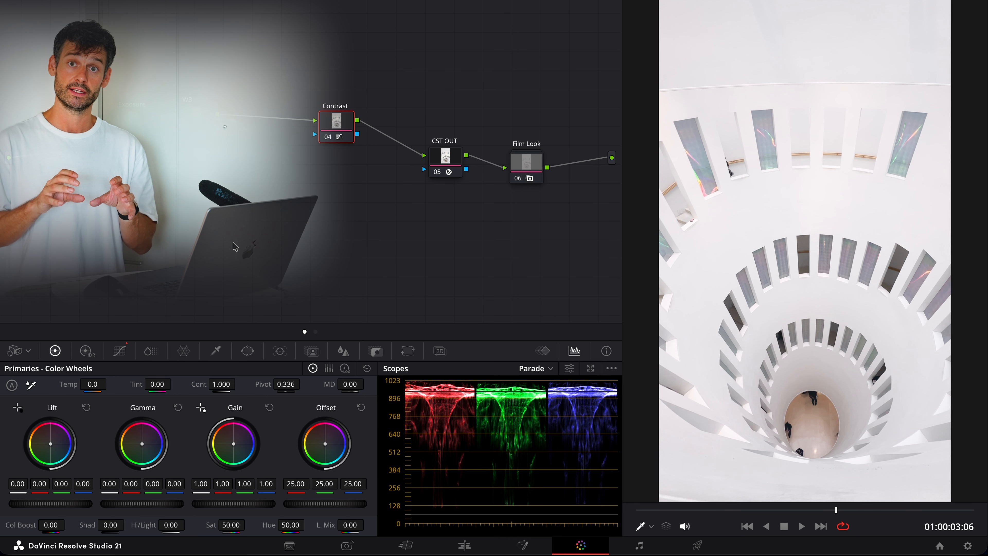
Add three control points to the Contrast node's custom curve and pull its shadow section down
{"action": "left_click", "coordinate": [120, 350]}
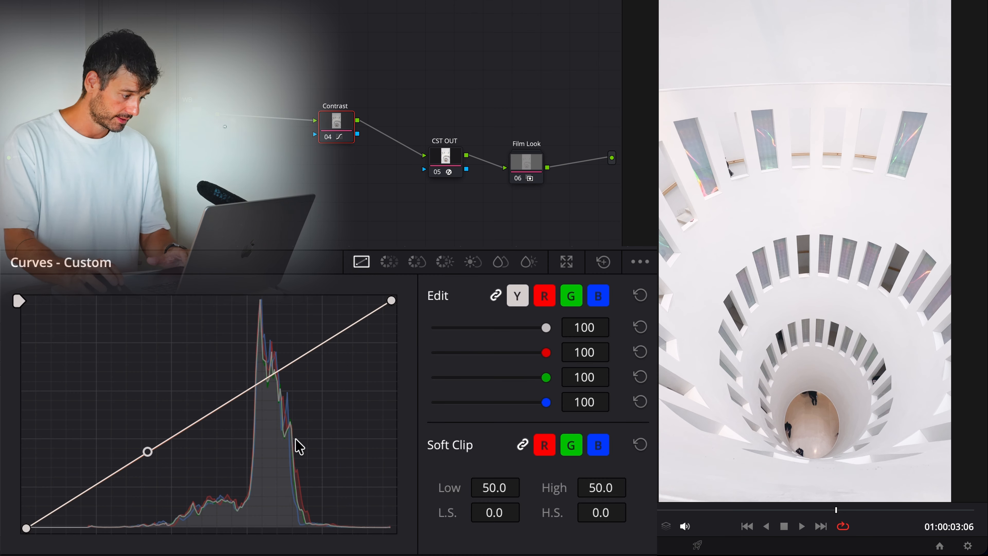
{"action": "left_click", "coordinate": [281, 366]}
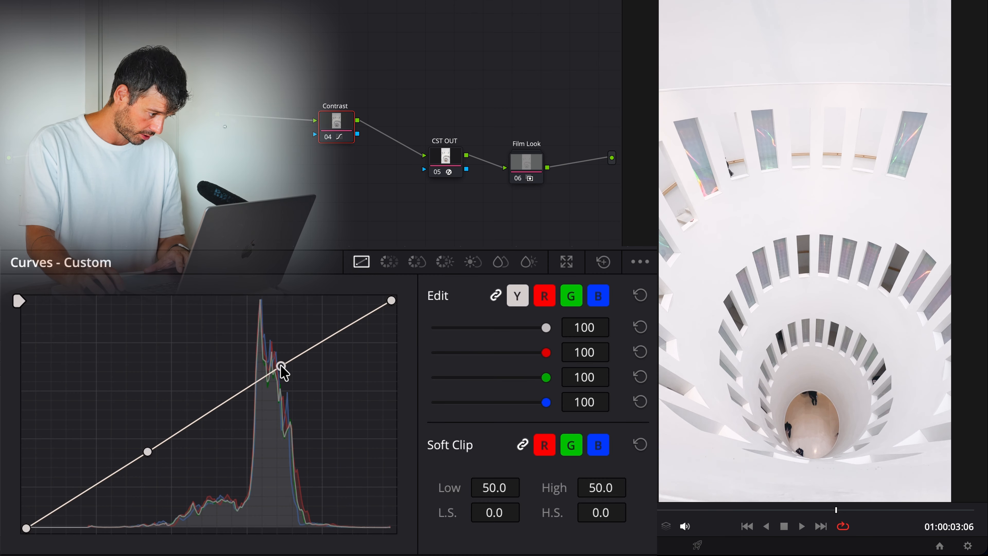
{"action": "left_click", "coordinate": [214, 408]}
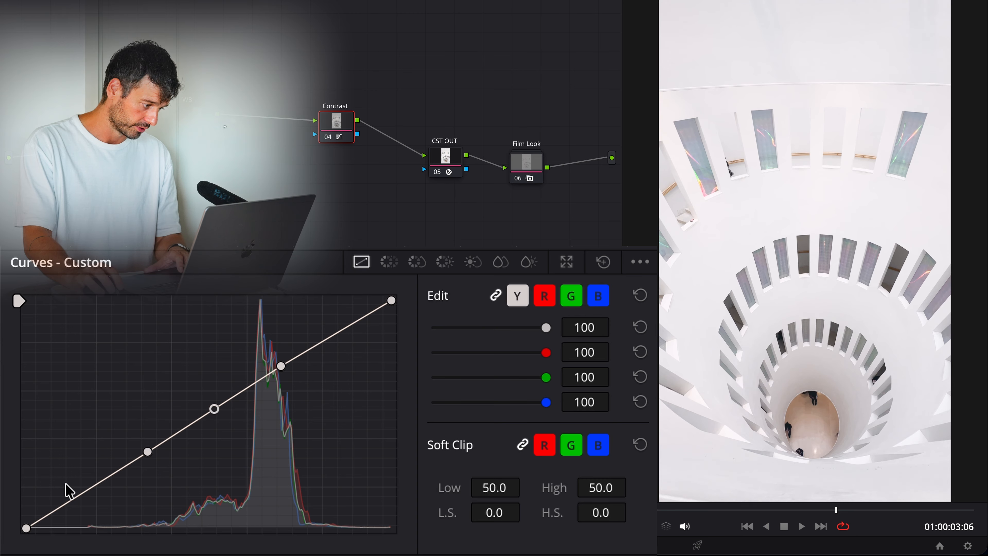
{"action": "left_click", "coordinate": [92, 487]}
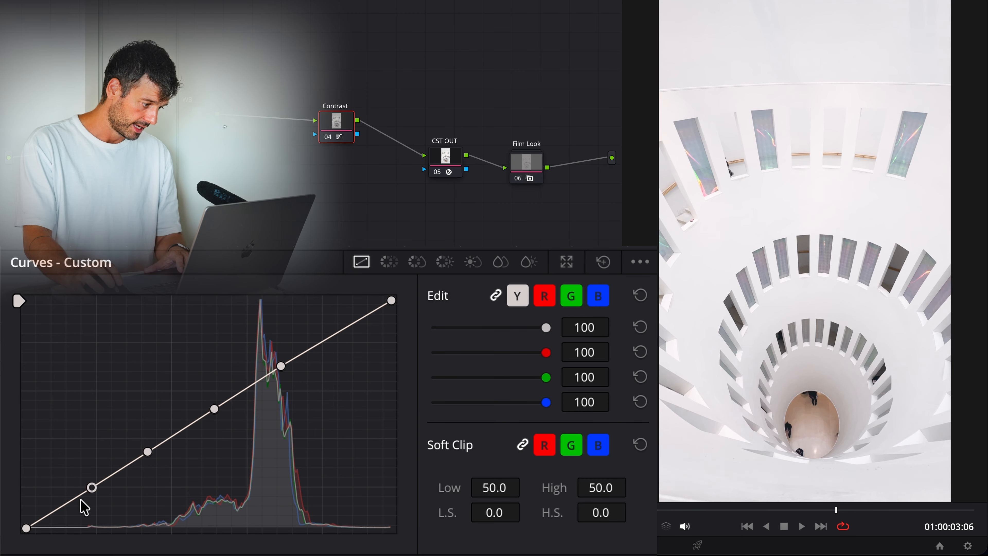
{"action": "left_click", "coordinate": [147, 452]}
{"action": "left_click_drag", "start_coordinate": [148, 454], "coordinate": [144, 476]}
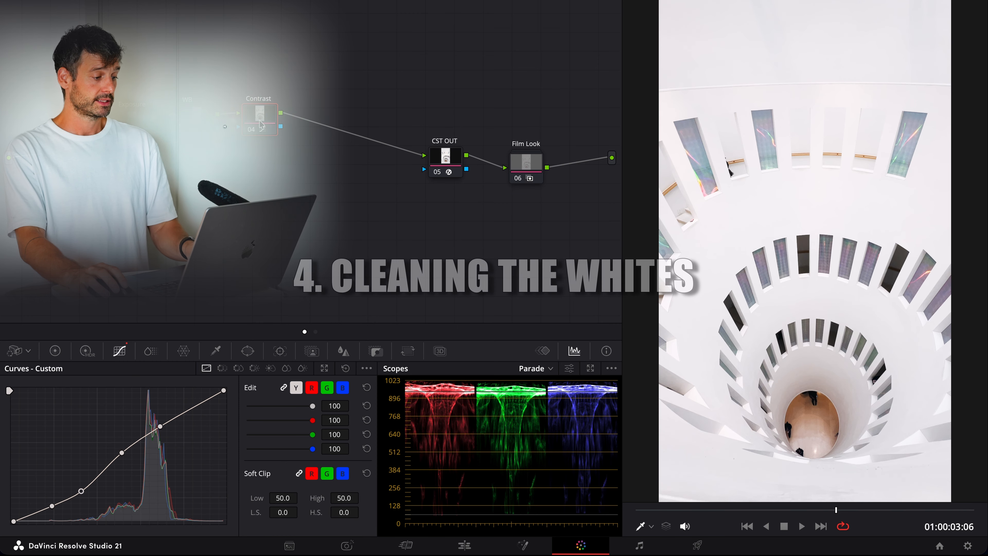
Place a new serial node between Contrast and CST OUT and label it CS
{"action": "left_click", "coordinate": [321, 116]}
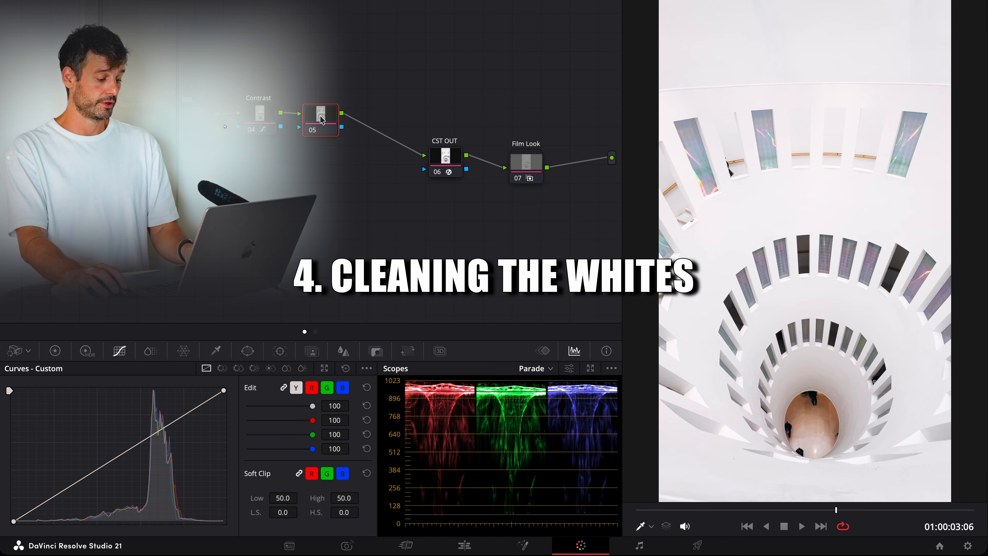
{"action": "left_click_drag", "start_coordinate": [320, 116], "coordinate": [321, 116]}
{"action": "key", "text": "shift+F12"}
{"action": "type", "text": "CS"}
{"action": "key", "text": "Return"}
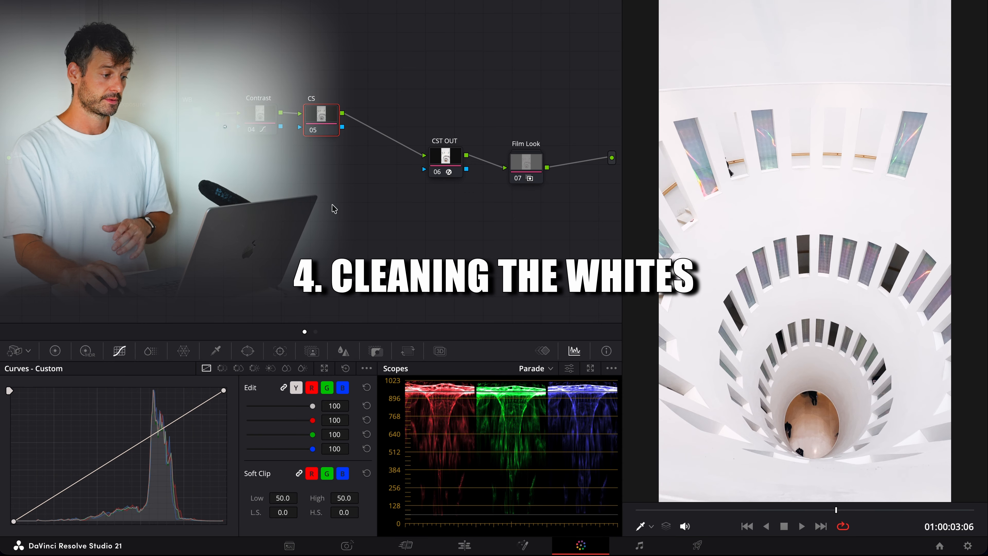
Open ColorSlice for the CS node, then preview the Yellow, Green and Skin slices to examine the colour contamination in the whites
{"action": "left_click", "coordinate": [153, 349]}
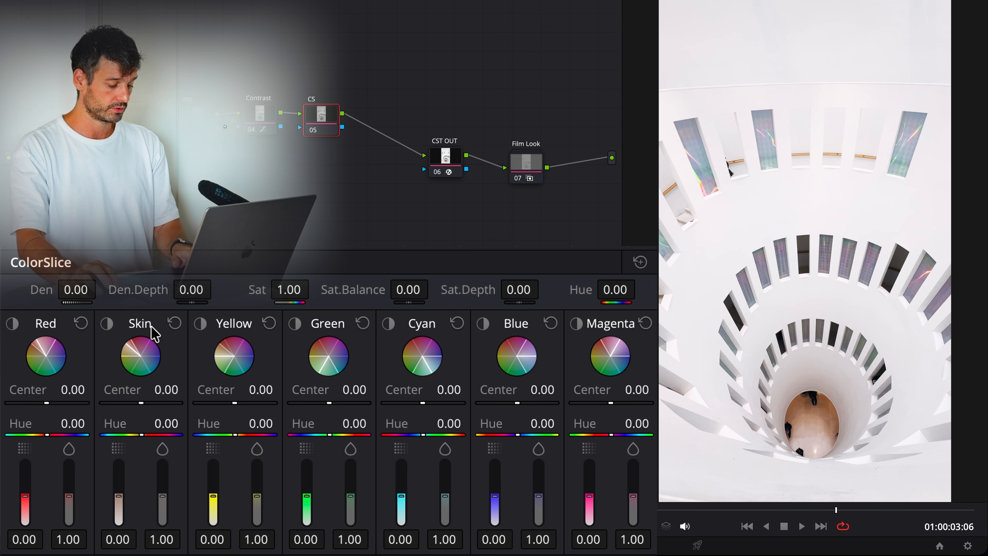
{"action": "key", "text": "shift+d"}
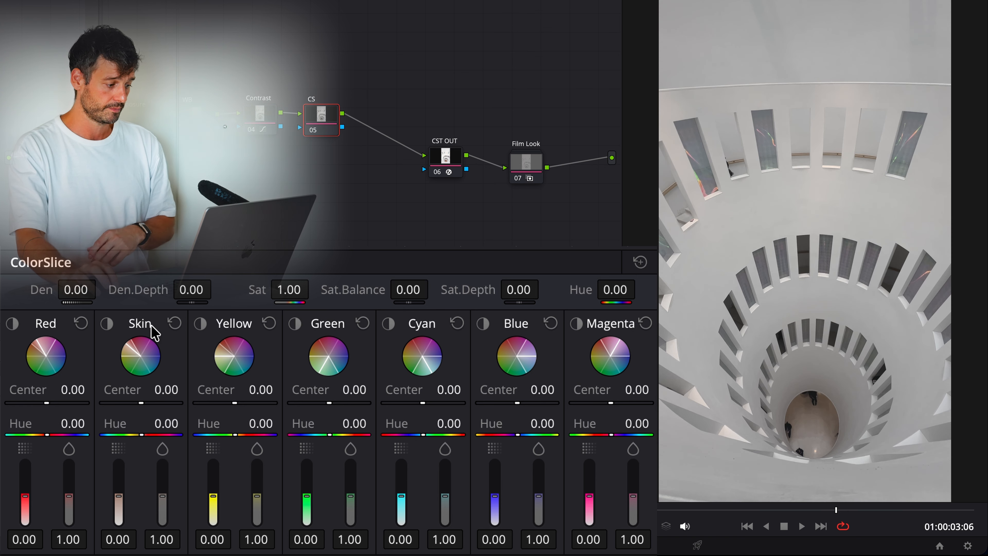
{"action": "left_click", "coordinate": [200, 324]}
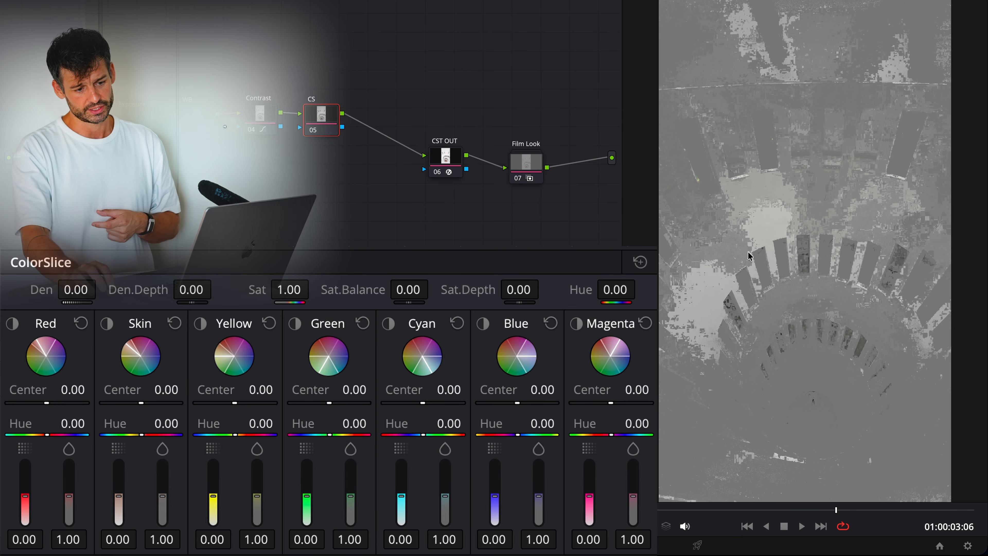
{"action": "left_click", "coordinate": [294, 324]}
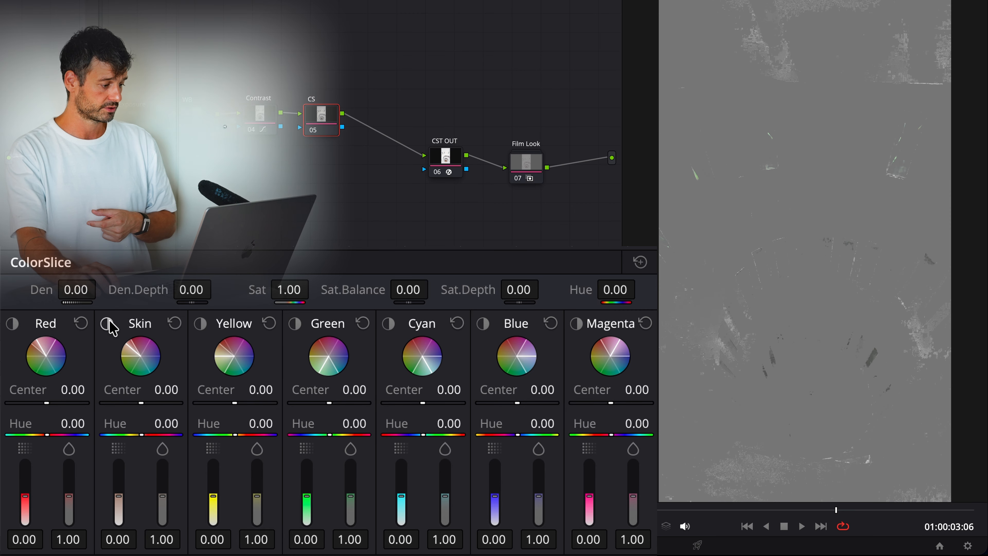
{"action": "left_click", "coordinate": [107, 323]}
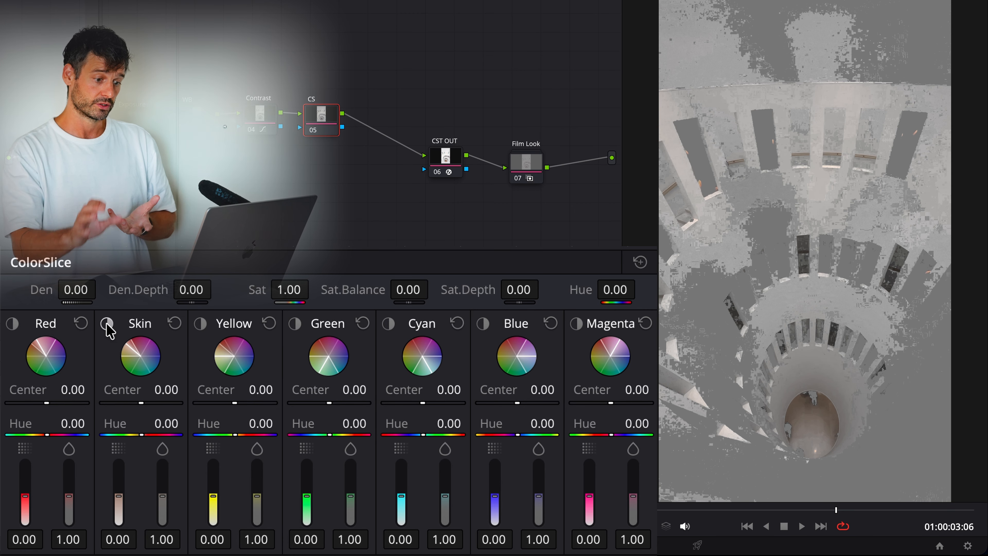
{"action": "left_click", "coordinate": [107, 324]}
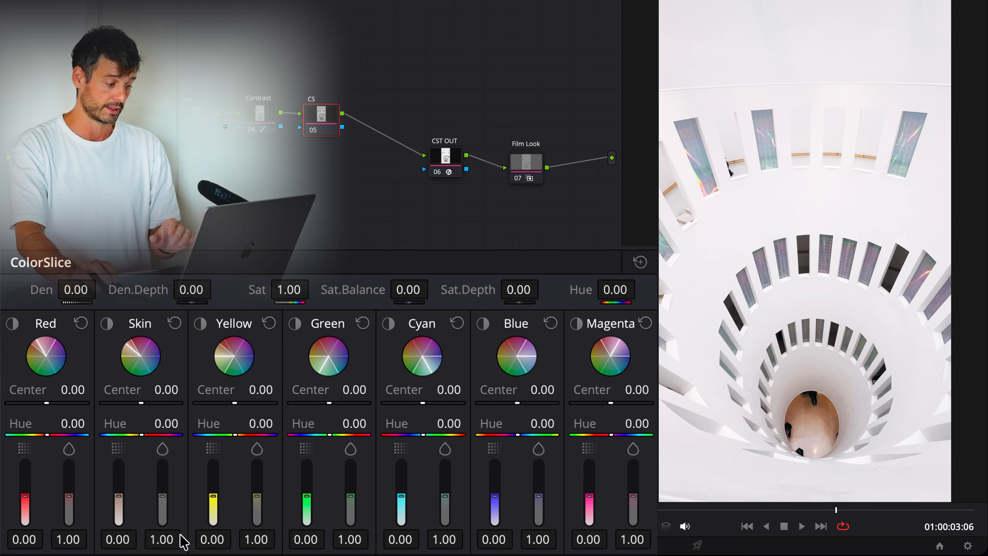
Clean the whites by lowering ColorSlice saturation to Red 0.85, Skin 0.65, Yellow 0.66 and Green 0.68
{"action": "left_click_drag", "start_coordinate": [172, 540], "coordinate": [153, 541]}
{"action": "left_click_drag", "start_coordinate": [260, 542], "coordinate": [242, 541]}
{"action": "left_click_drag", "start_coordinate": [358, 539], "coordinate": [342, 539]}
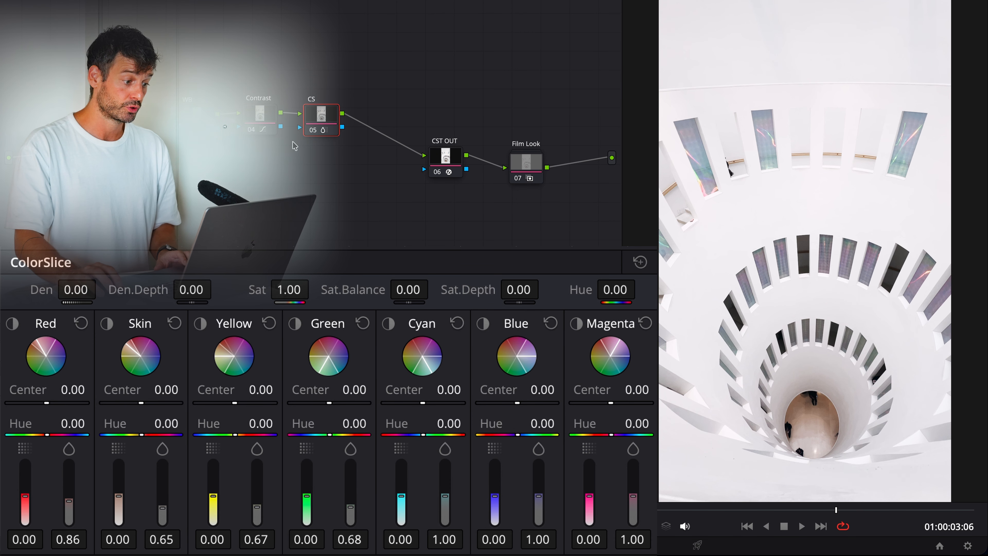
{"action": "left_click_drag", "start_coordinate": [323, 127], "coordinate": [327, 126]}
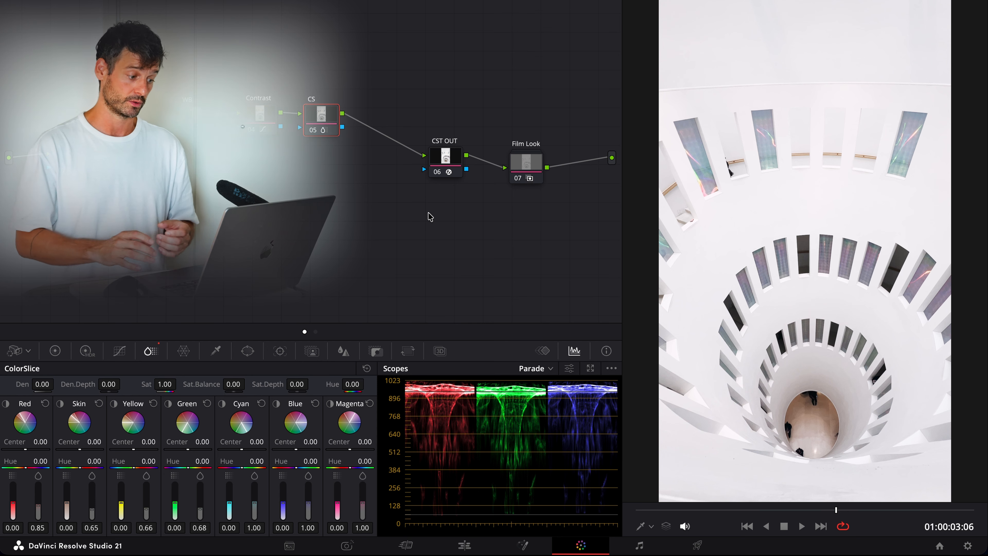
Add a serial node labelled ST after CS and apply Split Tone to it in Custom mode
{"action": "key", "text": "alt+s"}
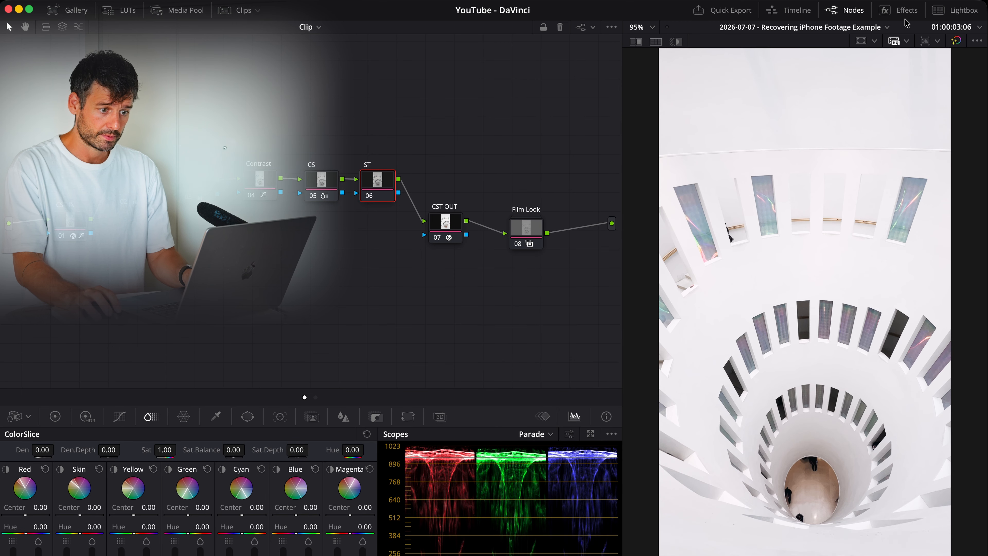
{"action": "left_click", "coordinate": [899, 11]}
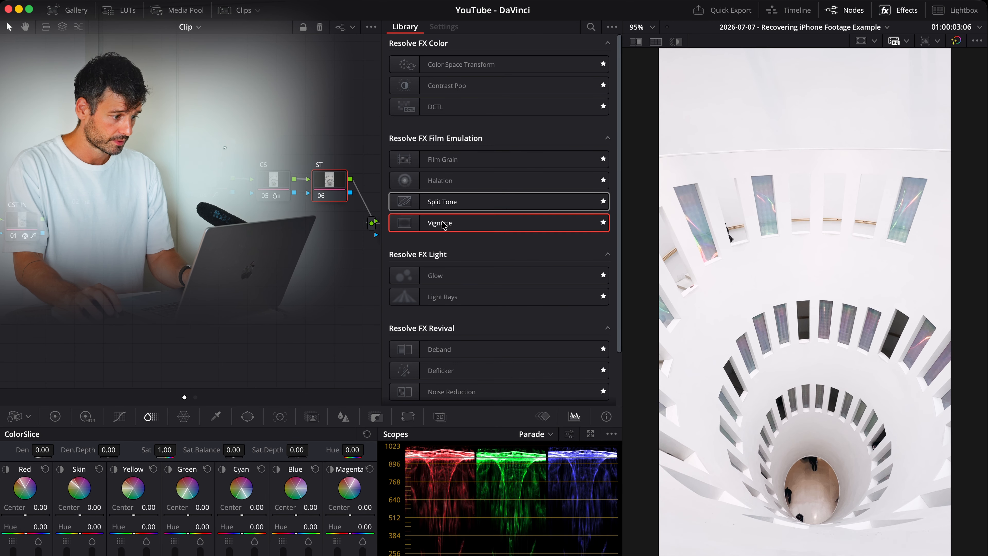
{"action": "left_click_drag", "start_coordinate": [465, 206], "coordinate": [337, 186]}
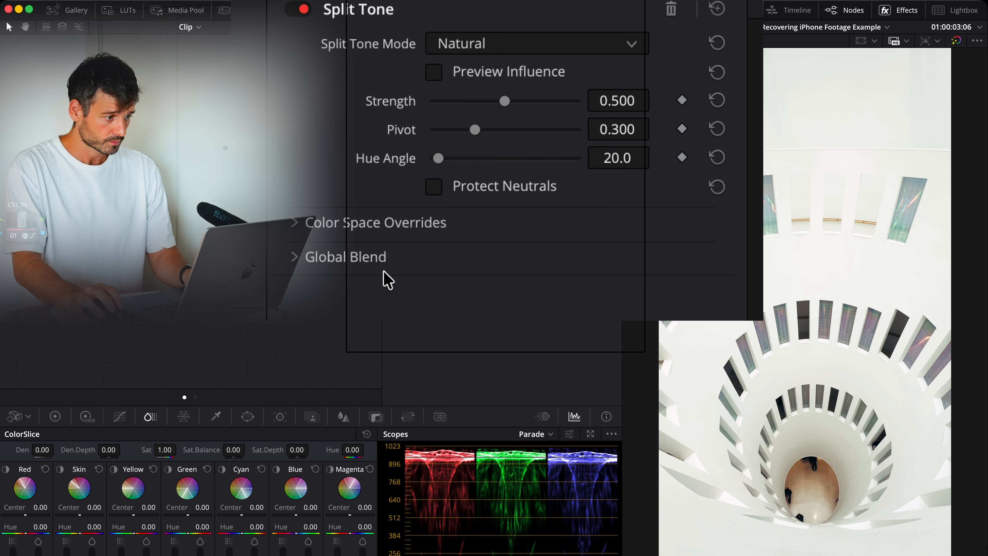
{"action": "left_click", "coordinate": [515, 47]}
{"action": "left_click", "coordinate": [488, 125]}
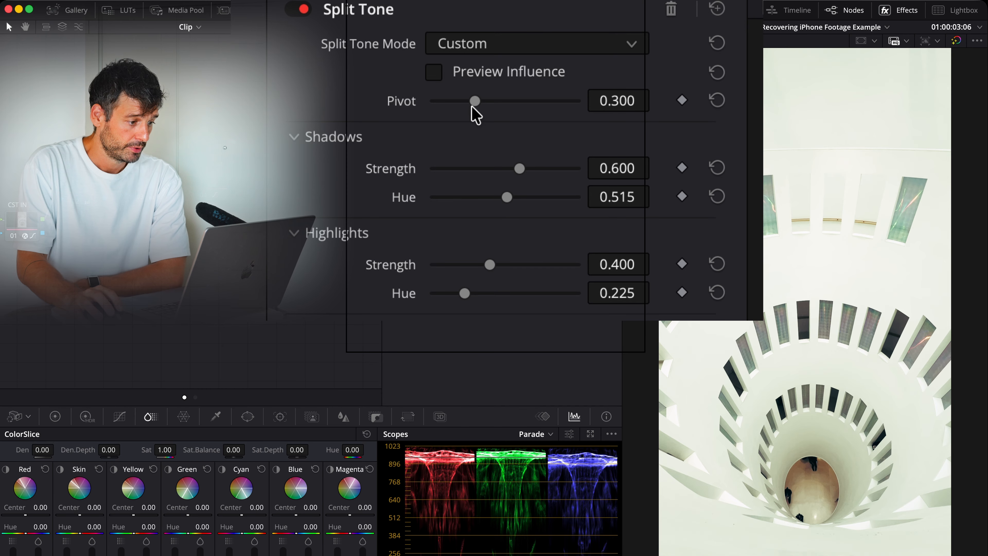
Set the Split Tone Pivot to 0.512, Highlights Strength to 0, Shadows Strength to 0.209 and Shadows Hue to 0.605
{"action": "left_click_drag", "start_coordinate": [472, 109], "coordinate": [504, 102]}
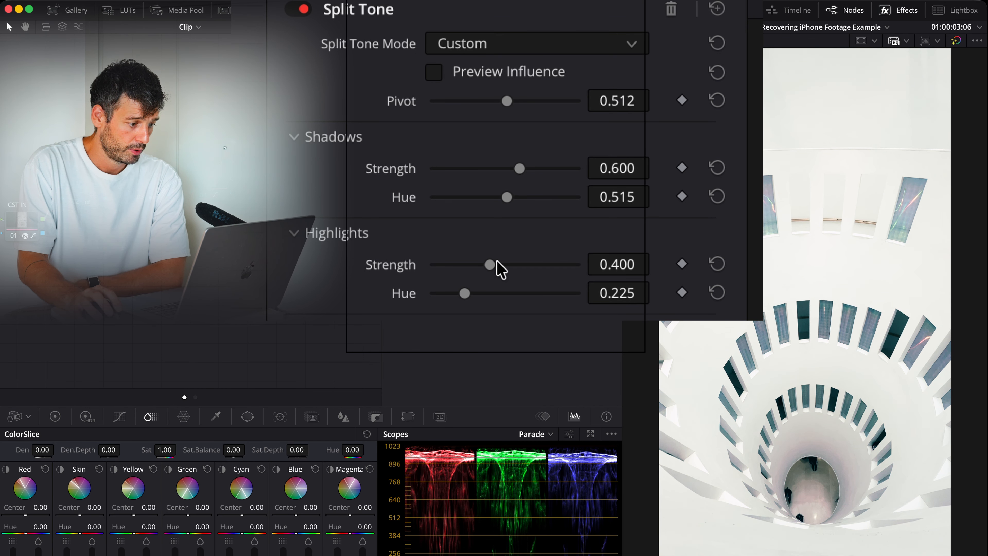
{"action": "left_click_drag", "start_coordinate": [491, 265], "coordinate": [336, 276]}
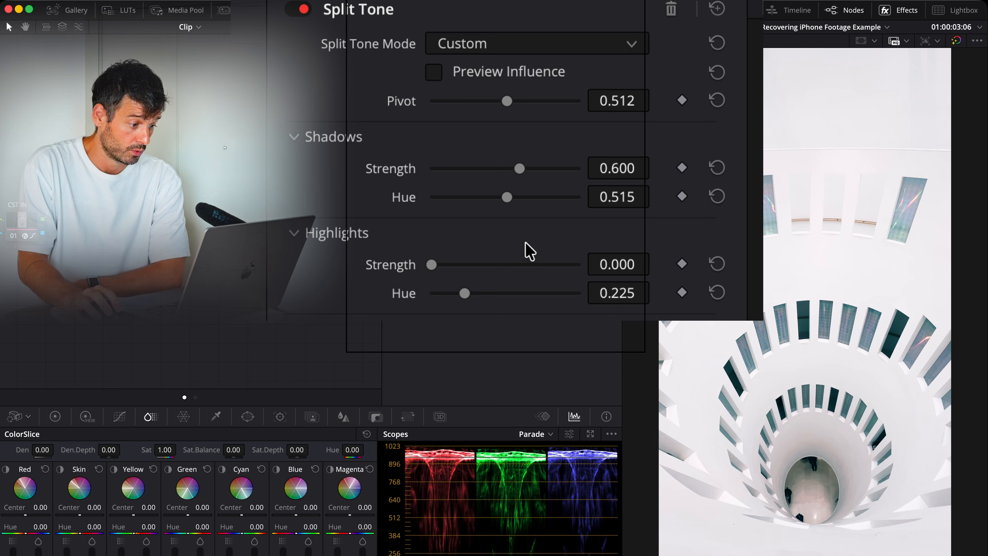
{"action": "left_click_drag", "start_coordinate": [519, 168], "coordinate": [521, 217]}
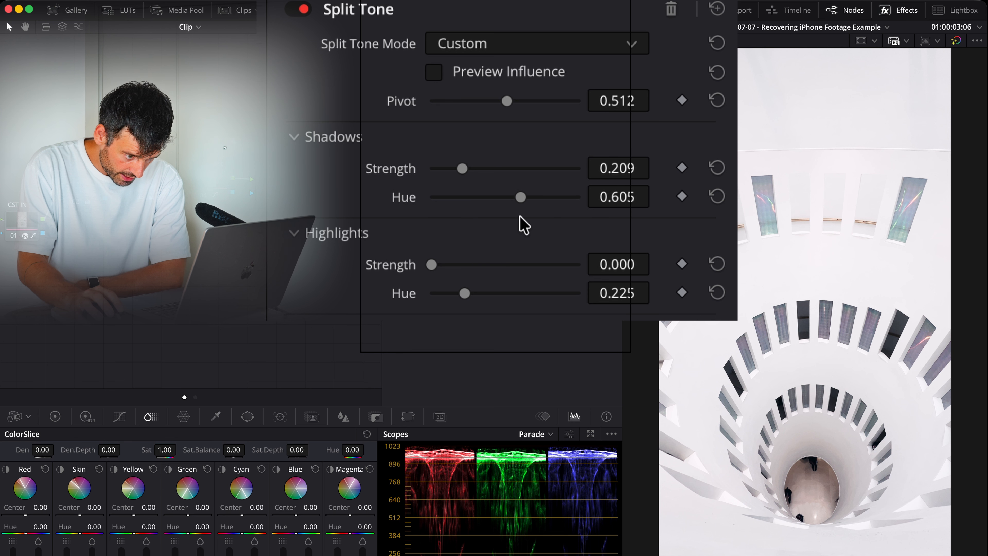
Shift the Split Tone Shadows Hue toward green, trying 0.395 and fine-tuning it against the dark windows
{"action": "scroll", "coordinate": [802, 350], "scroll_direction": "up", "scroll_amount": 4}
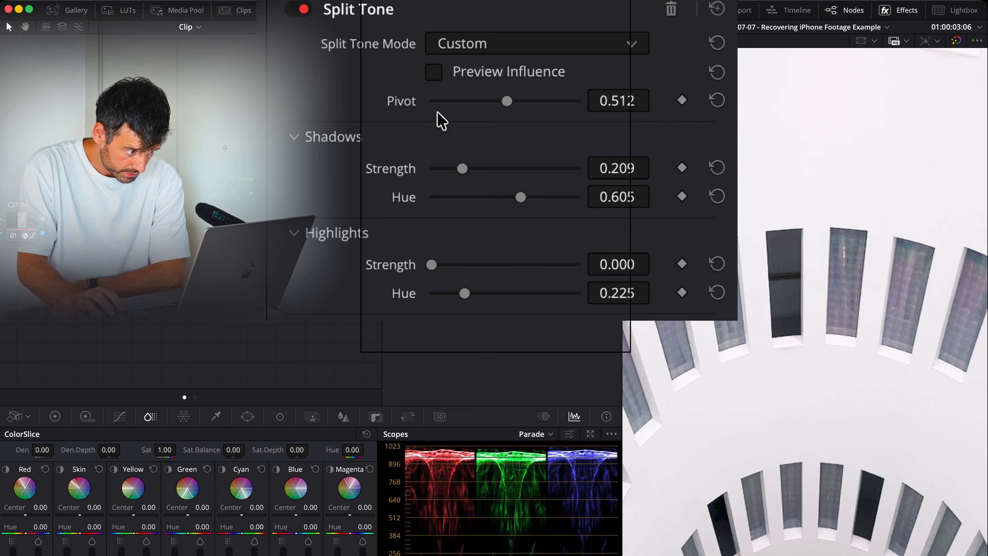
{"action": "left_click_drag", "start_coordinate": [527, 198], "coordinate": [521, 224]}
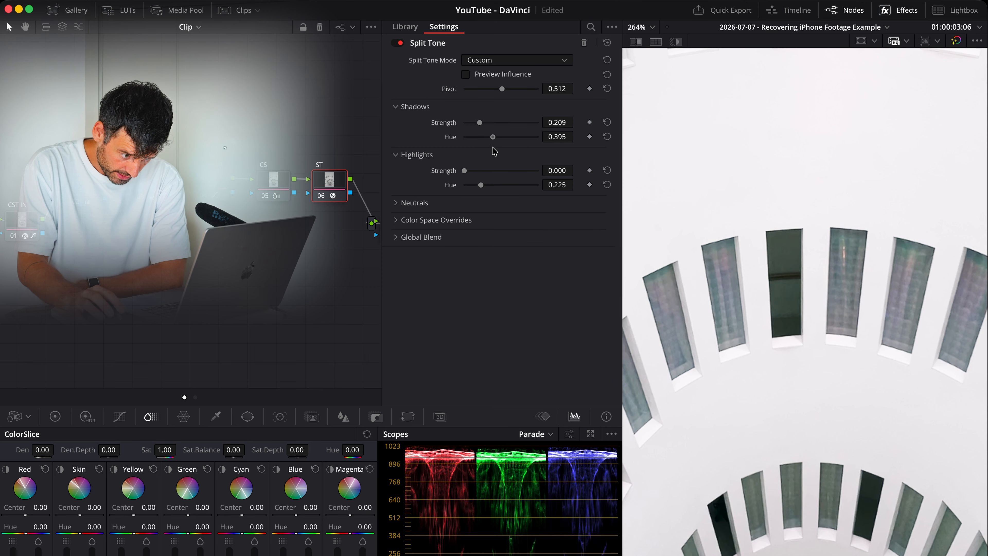
{"action": "left_click_drag", "start_coordinate": [492, 147], "coordinate": [489, 122]}
{"action": "key", "text": "shift+z"}
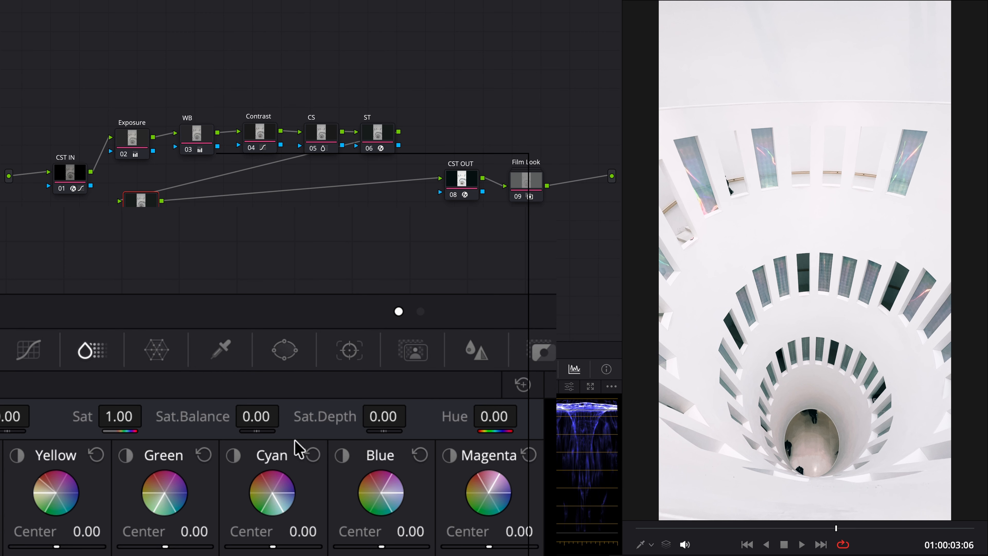
Fit a circular power window around the round floor on node 07, about size 30.71 and aspect 41.83, with Soft 1 about 2.07
{"action": "left_click", "coordinate": [287, 354]}
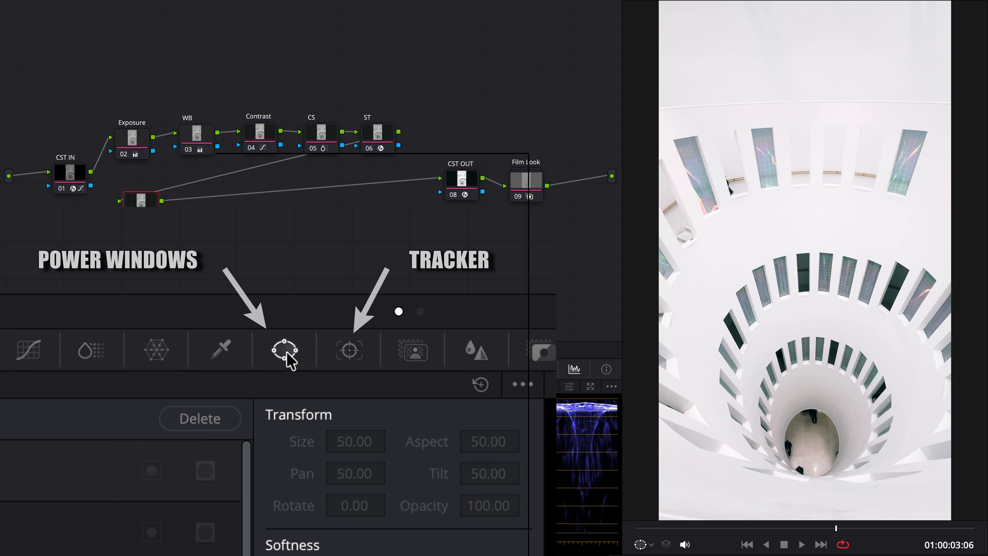
{"action": "left_click", "coordinate": [25, 460]}
{"action": "left_click_drag", "start_coordinate": [827, 425], "coordinate": [817, 440]}
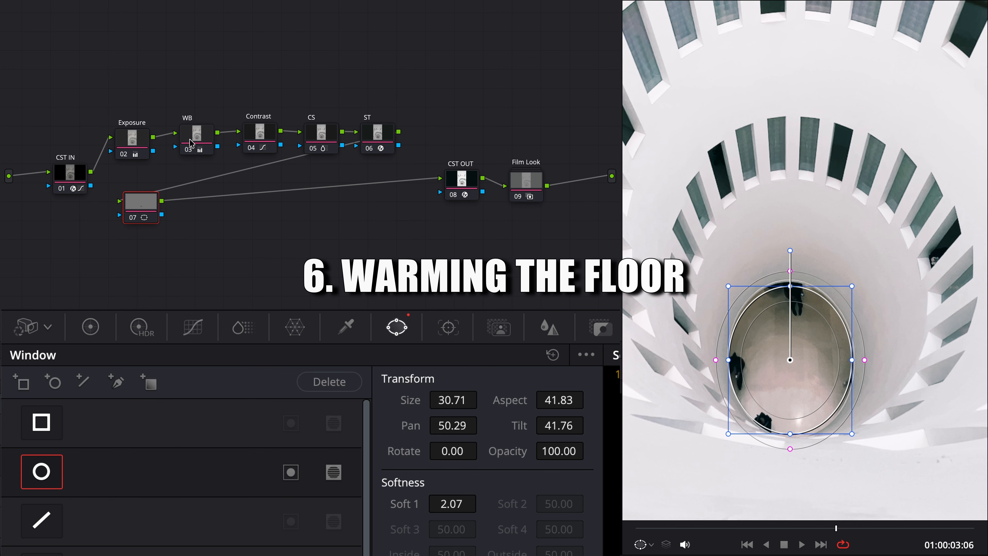
Track the floor window forward and backward through the whole clip and play back part of the clip
{"action": "left_click", "coordinate": [448, 328]}
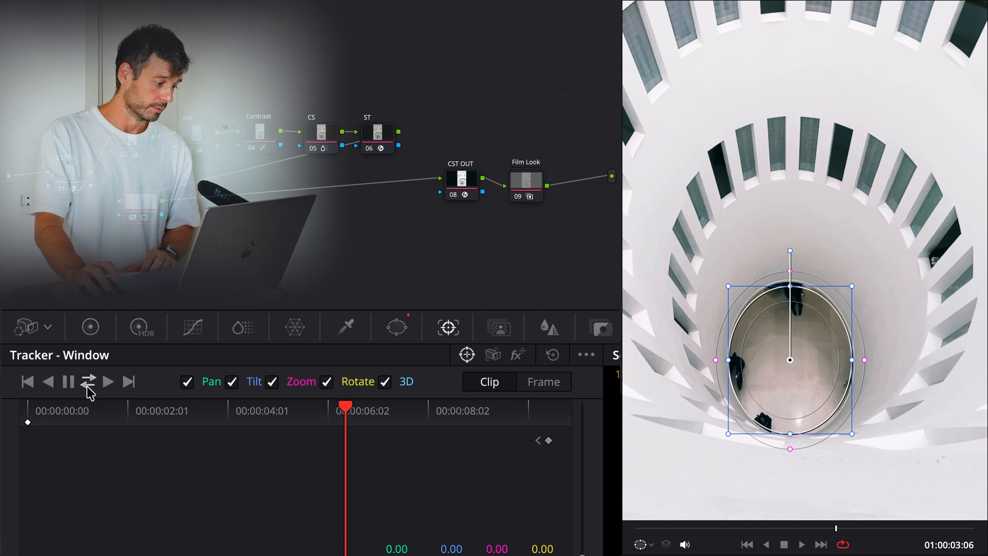
{"action": "left_click", "coordinate": [88, 382]}
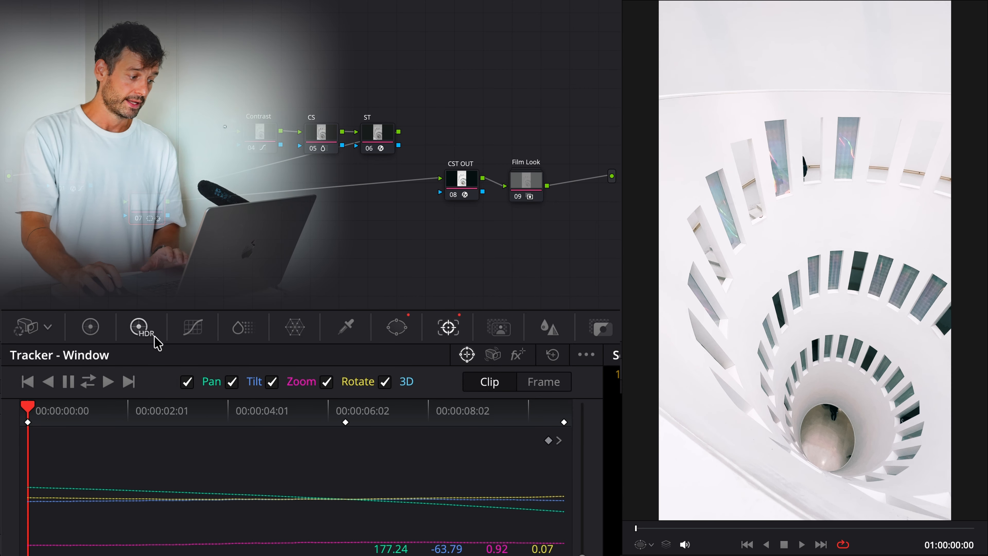
{"action": "key", "text": "space"}
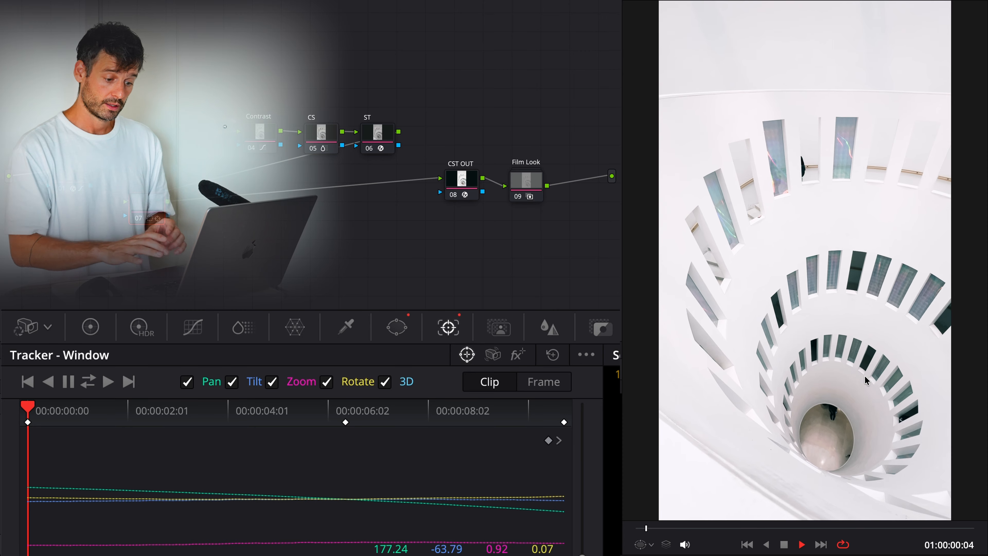
{"action": "key", "text": "space"}
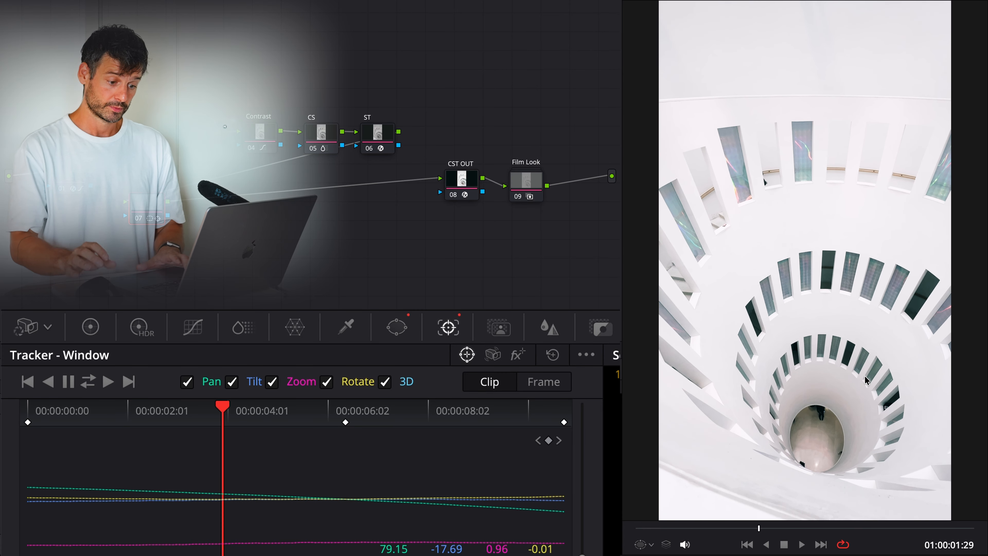
Warm the tracked floor with a Temp of 1150, and bring up the Vectorscope and ColorSlice for its hue
{"action": "left_click", "coordinate": [90, 327]}
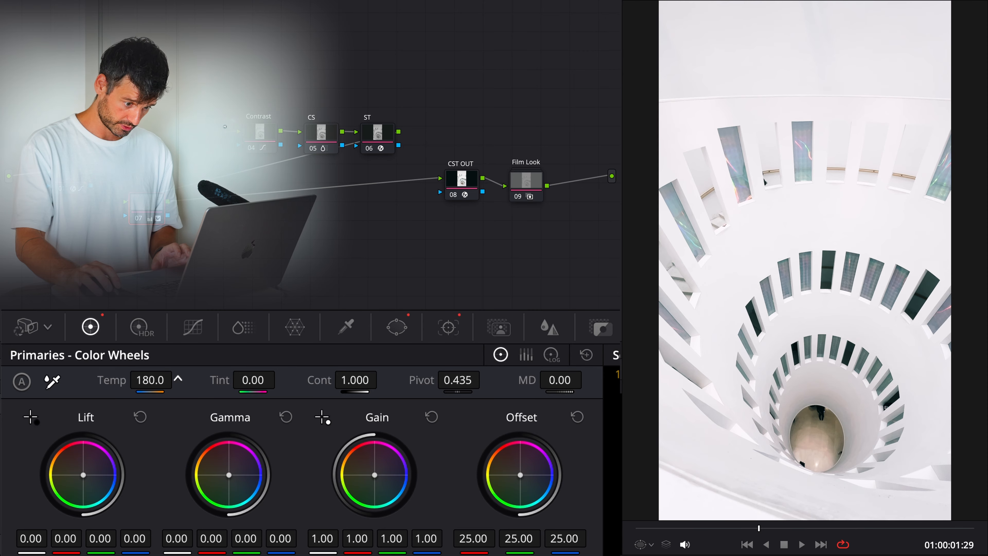
{"action": "left_click_drag", "start_coordinate": [177, 378], "coordinate": [892, 474]}
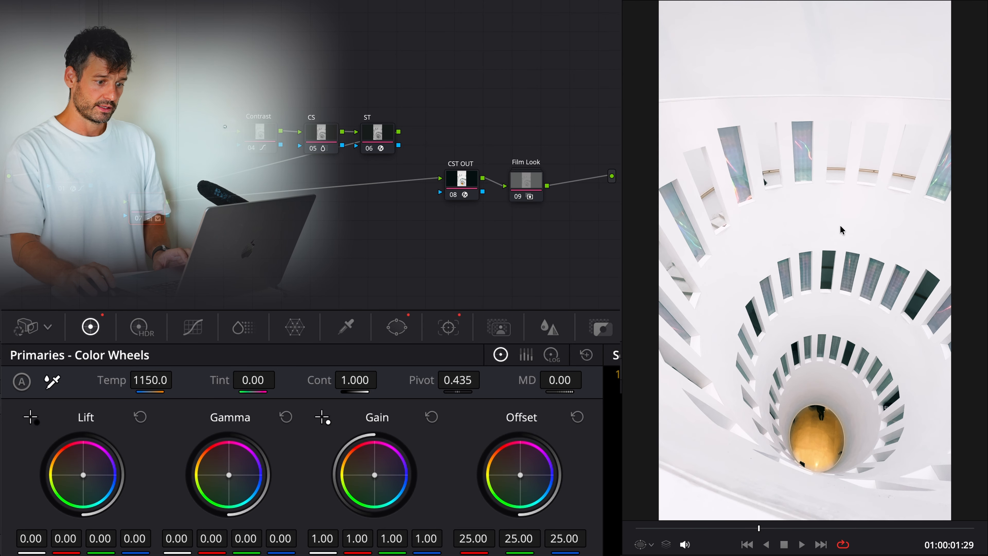
{"action": "left_click", "coordinate": [513, 287]}
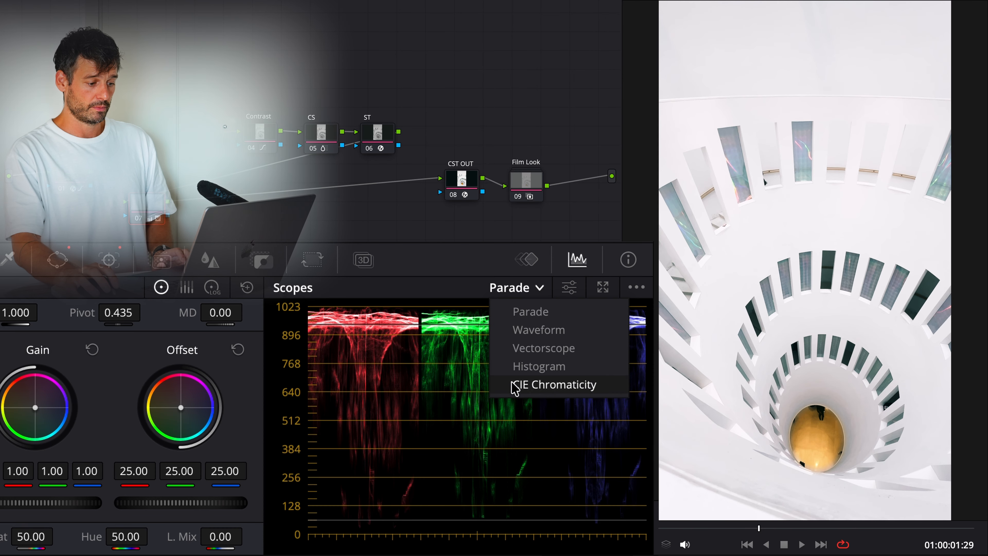
{"action": "left_click", "coordinate": [520, 345]}
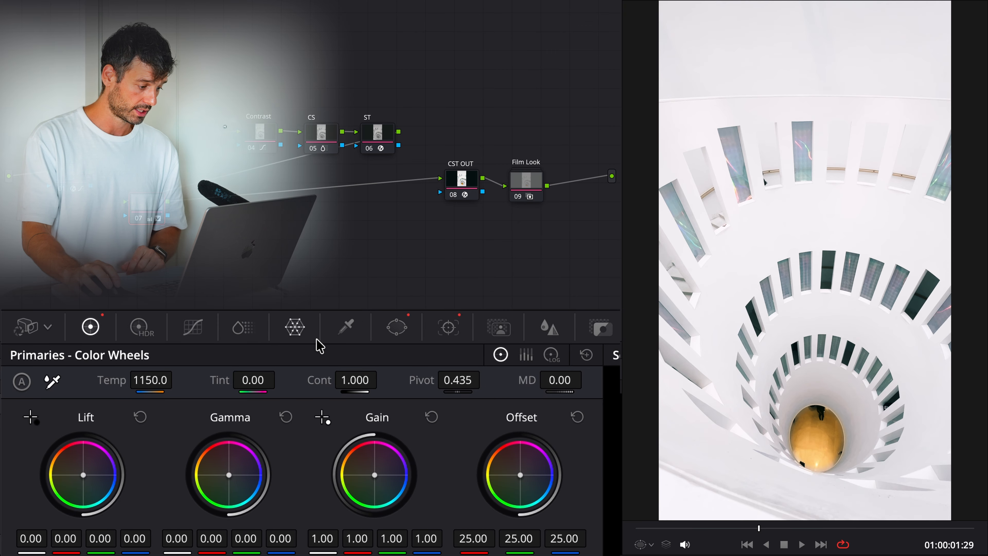
{"action": "left_click", "coordinate": [246, 327]}
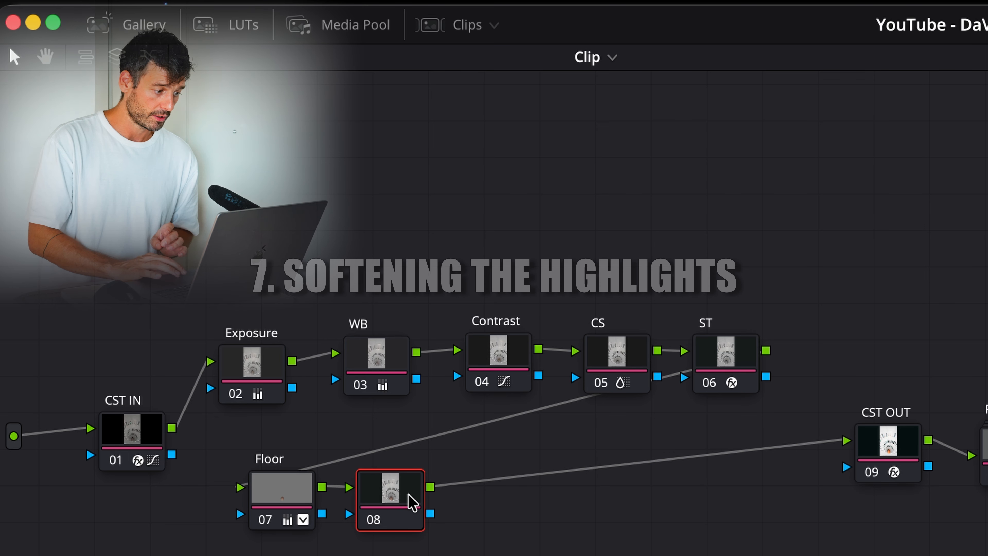
Place the new node 08 farther from Floor and soften the highlights by lowering the upper end of its custom curve, with added control points
{"action": "left_click_drag", "start_coordinate": [362, 501], "coordinate": [535, 500]}
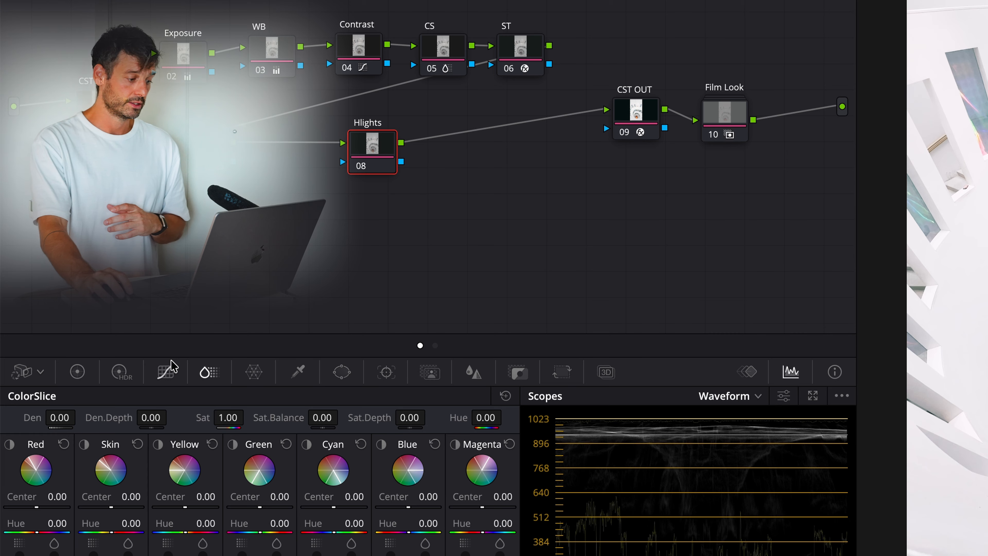
{"action": "left_click", "coordinate": [258, 370]}
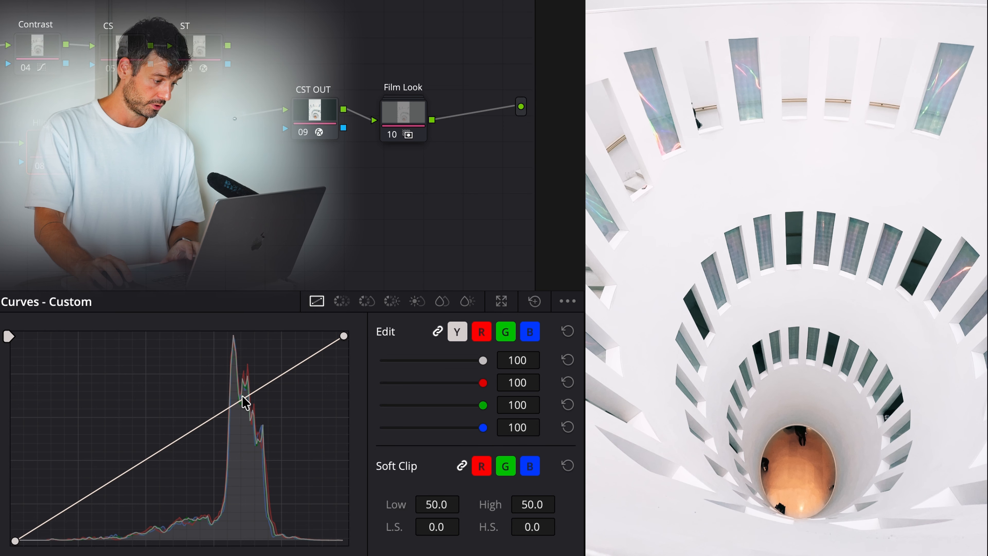
{"action": "mouse_move", "coordinate": [341, 345]}
{"action": "left_mouse_down"}
{"action": "mouse_move", "coordinate": [353, 372]}
{"action": "mouse_move", "coordinate": [355, 357]}
{"action": "left_mouse_up"}
{"action": "left_click_drag", "start_coordinate": [246, 396], "coordinate": [248, 400]}
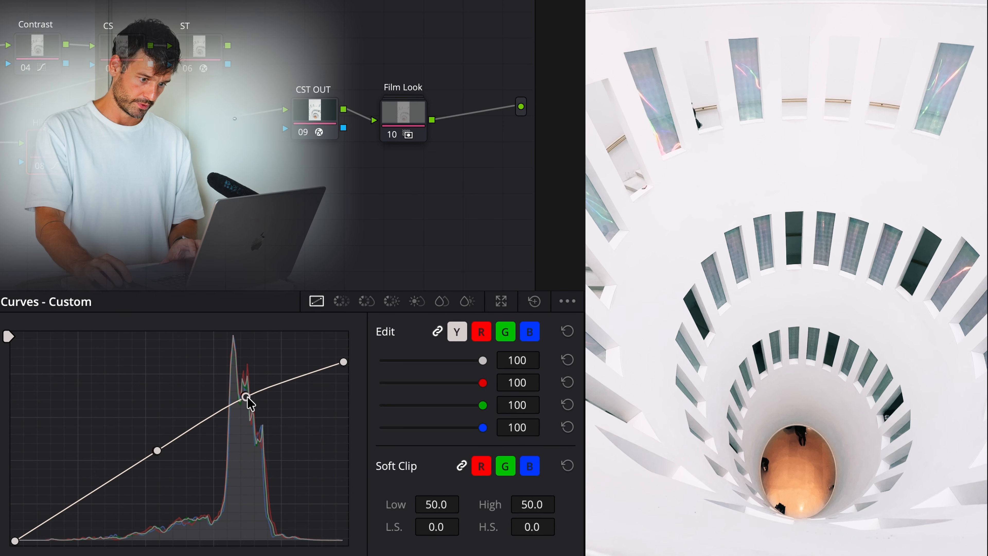
{"action": "left_click_drag", "start_coordinate": [344, 363], "coordinate": [348, 366]}
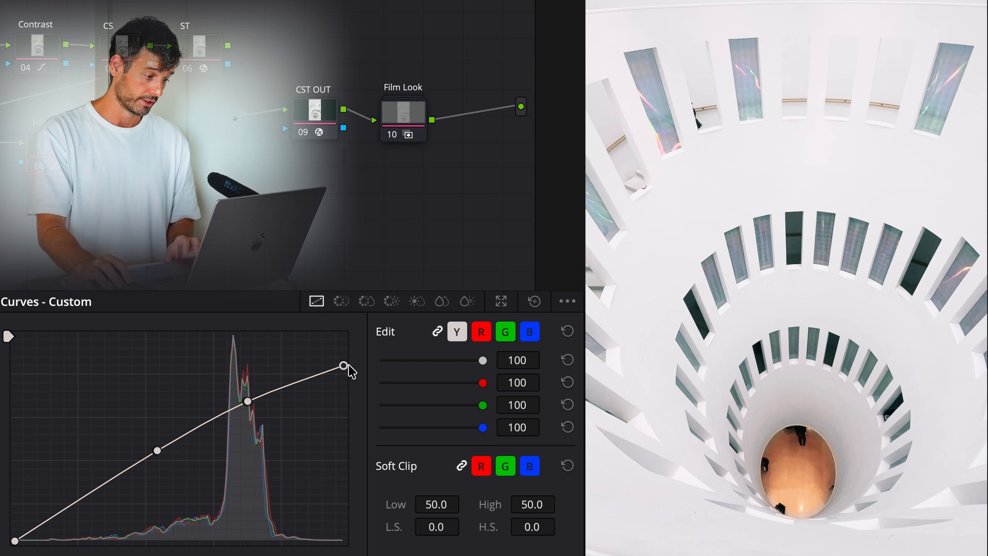
{"action": "left_click_drag", "start_coordinate": [344, 372], "coordinate": [346, 375]}
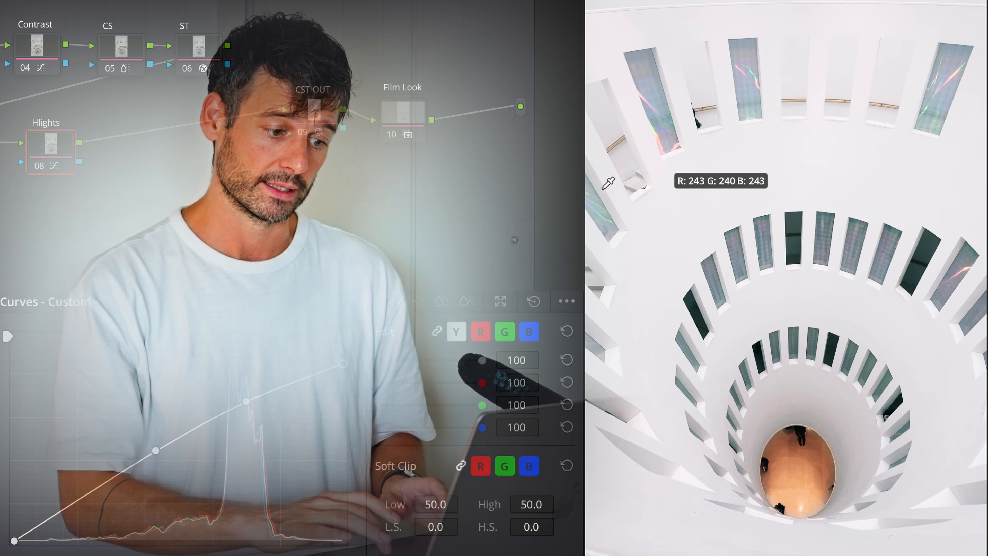
{"action": "left_click_drag", "start_coordinate": [53, 153], "coordinate": [50, 153]}
{"action": "key", "text": "super+d"}
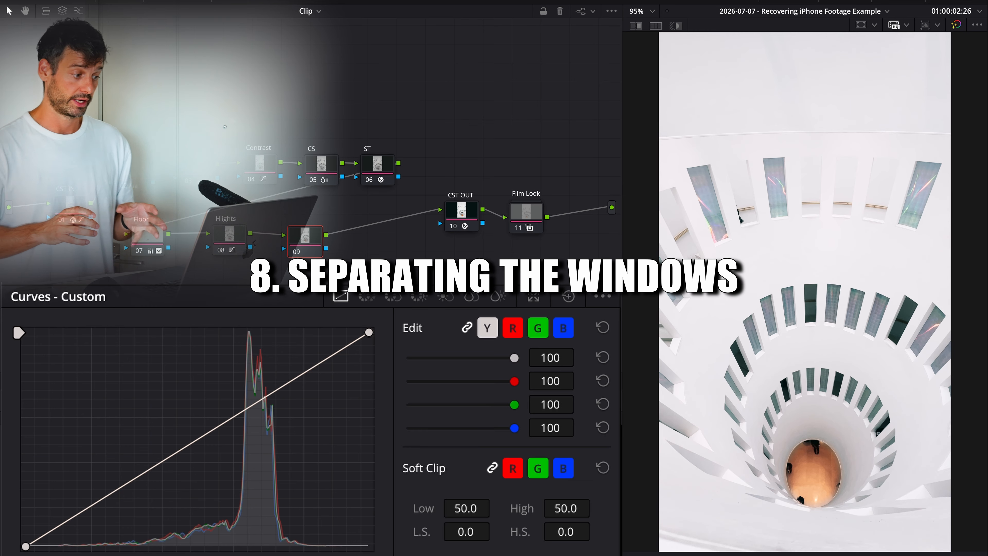
Label node 09 Cpop and apply Contrast Pop with Detail Amount 0.163, Detail Size 0.457, Low Threshold 0.620, High Threshold 1.000 and Softness 0.326; compare before and after
{"action": "type", "text": "Cpop"}
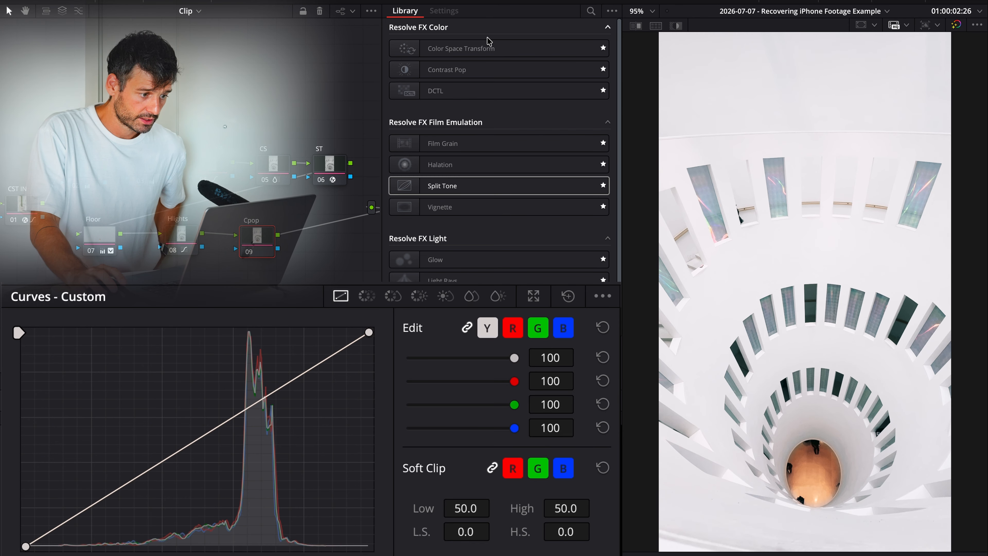
{"action": "left_click_drag", "start_coordinate": [484, 69], "coordinate": [257, 237]}
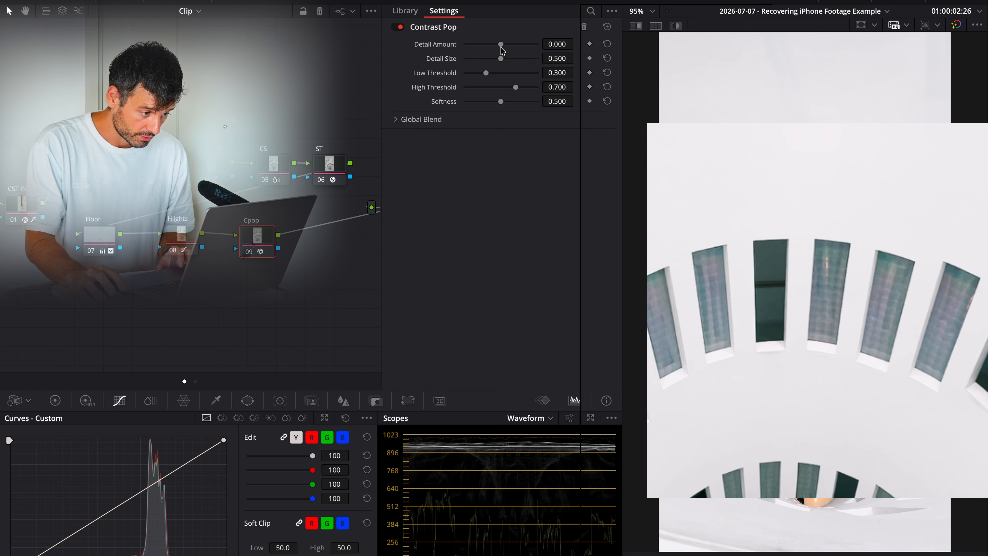
{"action": "left_click_drag", "start_coordinate": [501, 44], "coordinate": [507, 48]}
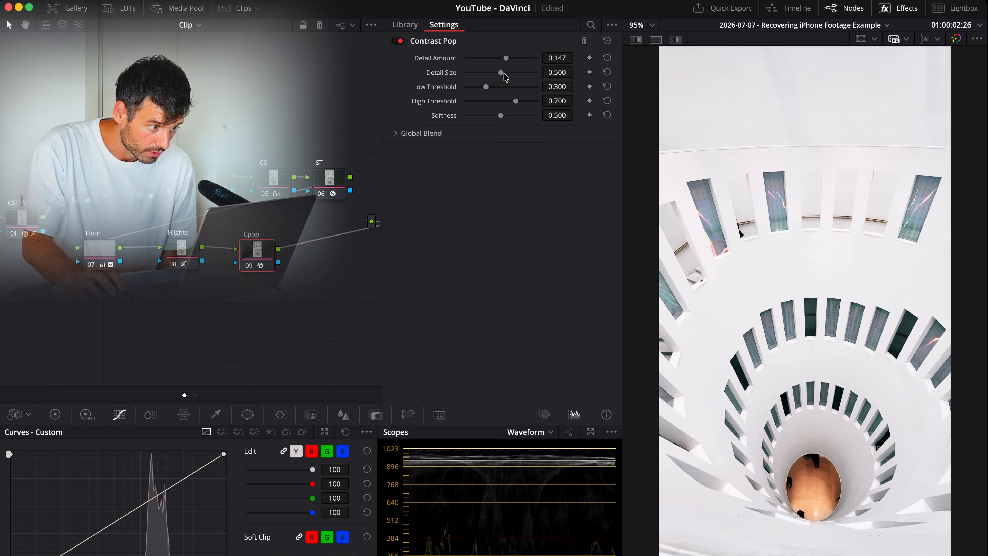
{"action": "left_click_drag", "start_coordinate": [507, 59], "coordinate": [508, 59]}
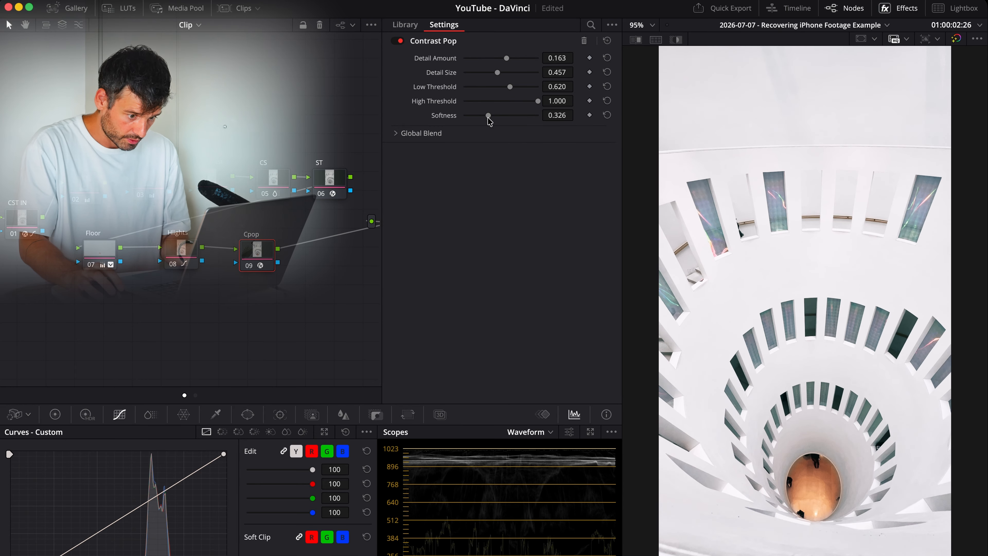
{"action": "key", "text": "ctrl+d"}
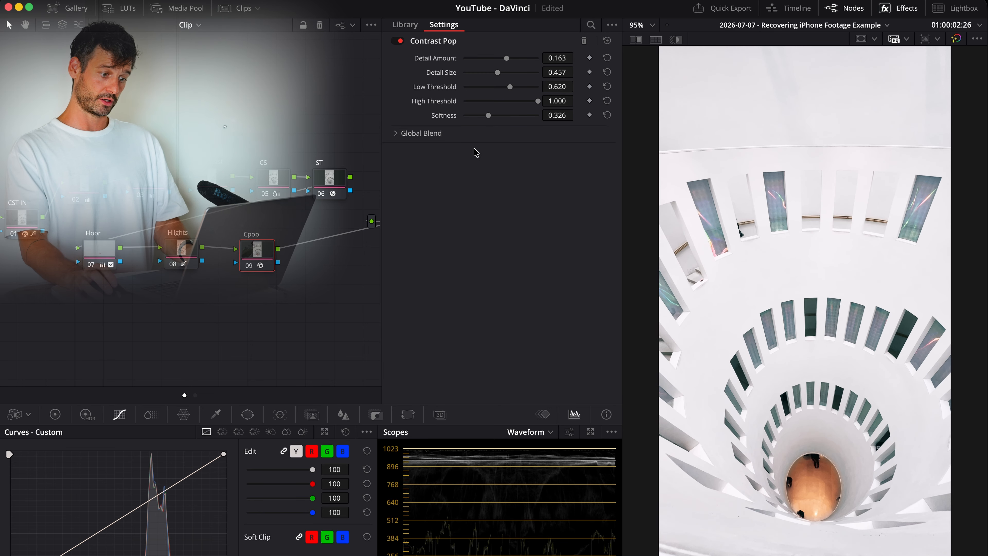
{"action": "key", "text": "super+d"}
{"action": "key", "text": "super+d"}
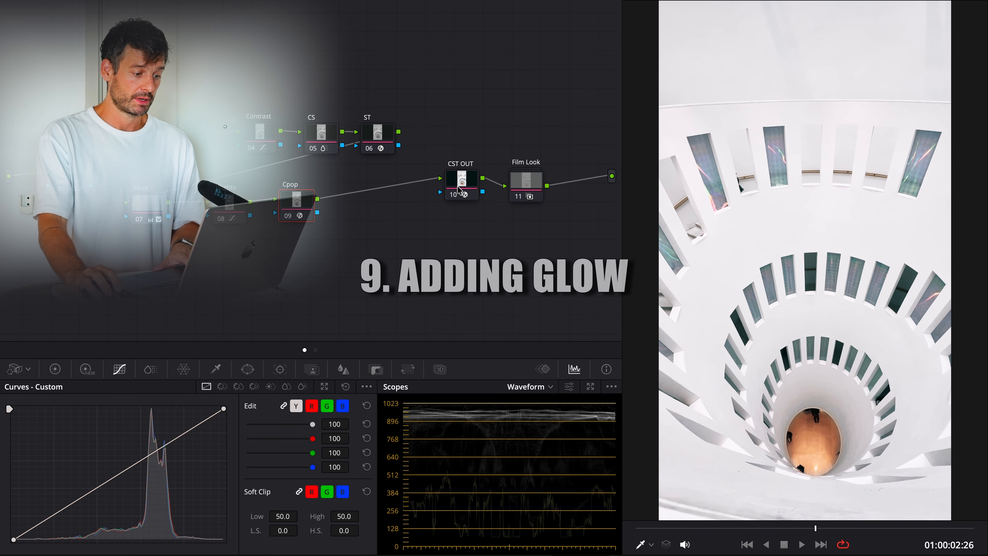
Move CST OUT and Film Look closer to Cpop and add a serial node labelled Glow after Film Look
{"action": "left_click_drag", "start_coordinate": [460, 191], "coordinate": [395, 216]}
{"action": "left_click_drag", "start_coordinate": [520, 186], "coordinate": [462, 211]}
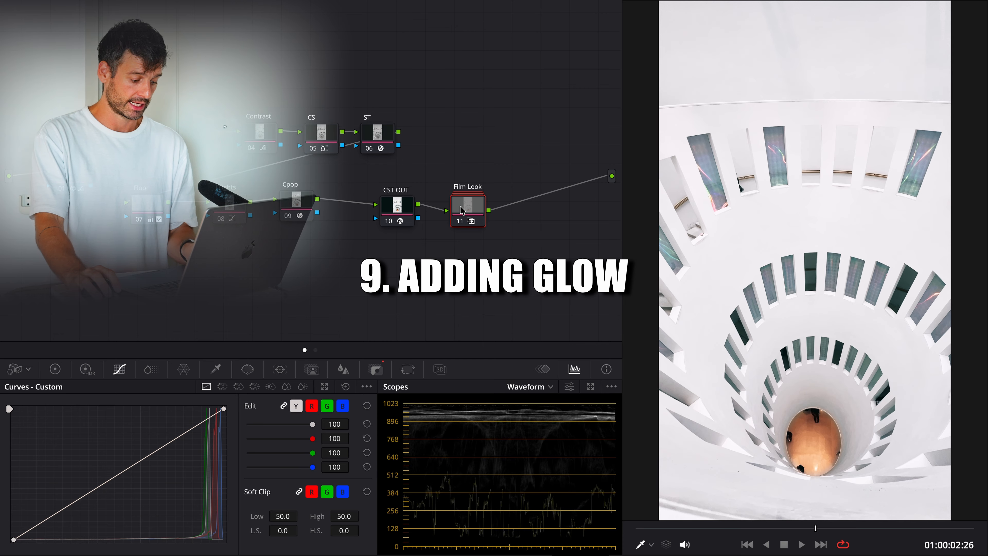
{"action": "key", "text": "alt+s"}
{"action": "type", "text": "Glo"}
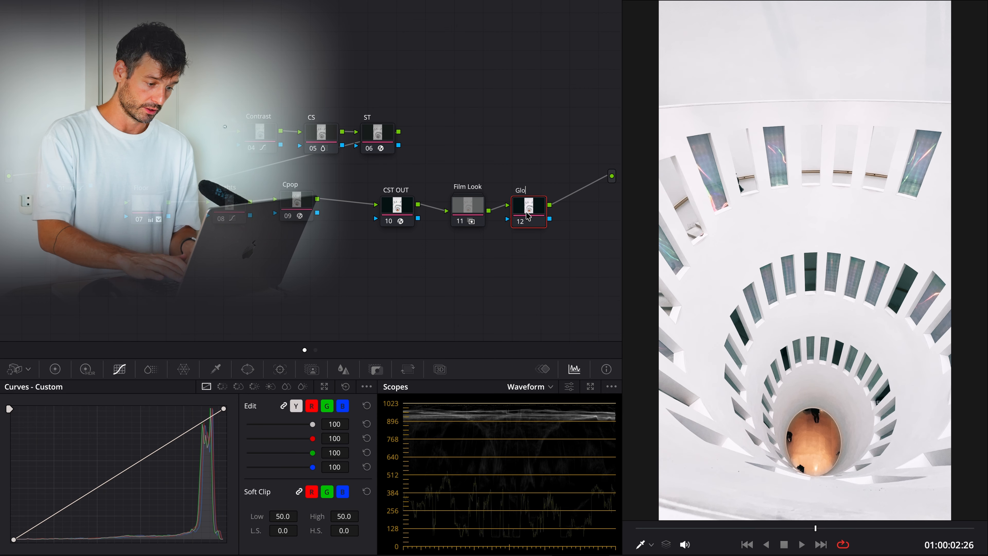
{"action": "type", "text": "w"}
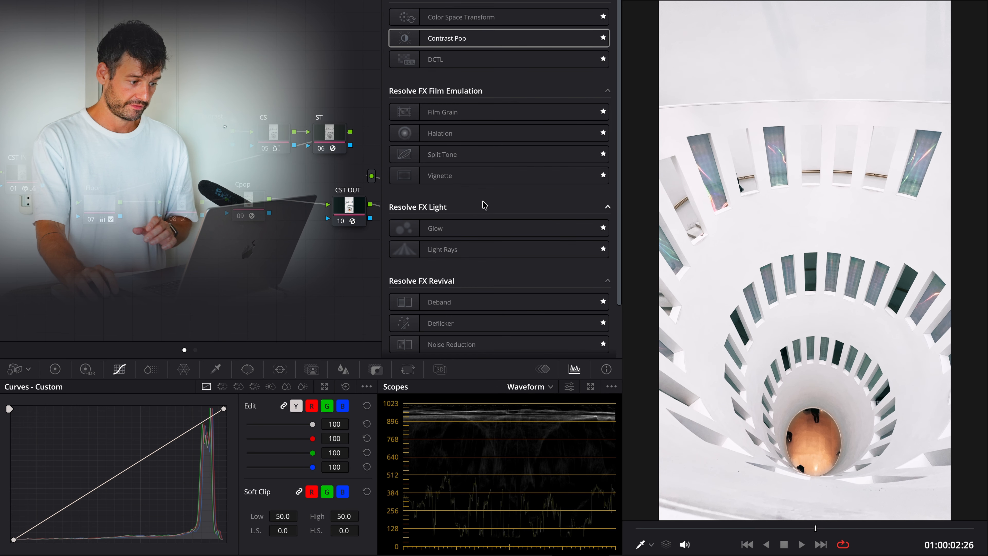
{"action": "scroll", "coordinate": [369, 267], "scroll_direction": "right", "scroll_amount": 5}
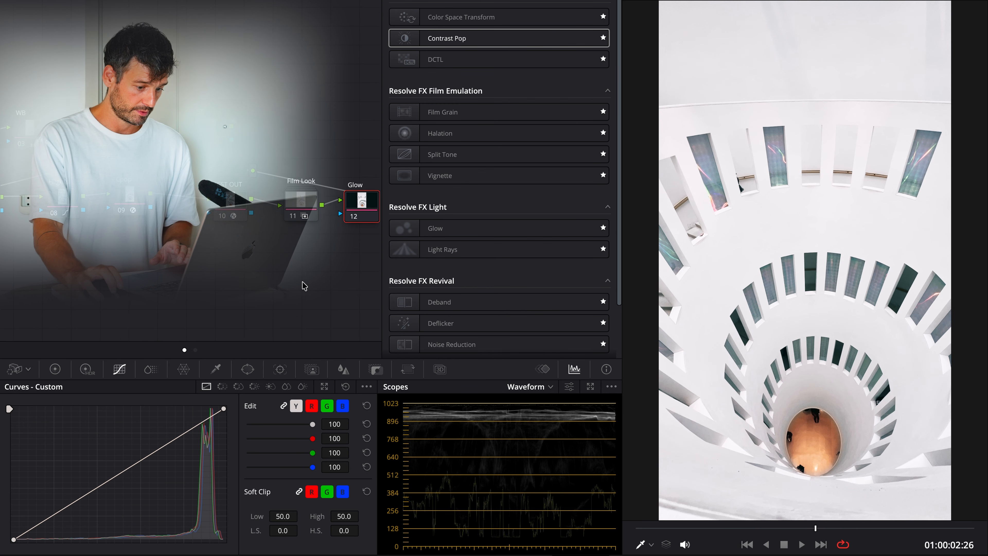
{"action": "scroll", "coordinate": [303, 282], "scroll_direction": "right", "scroll_amount": 3}
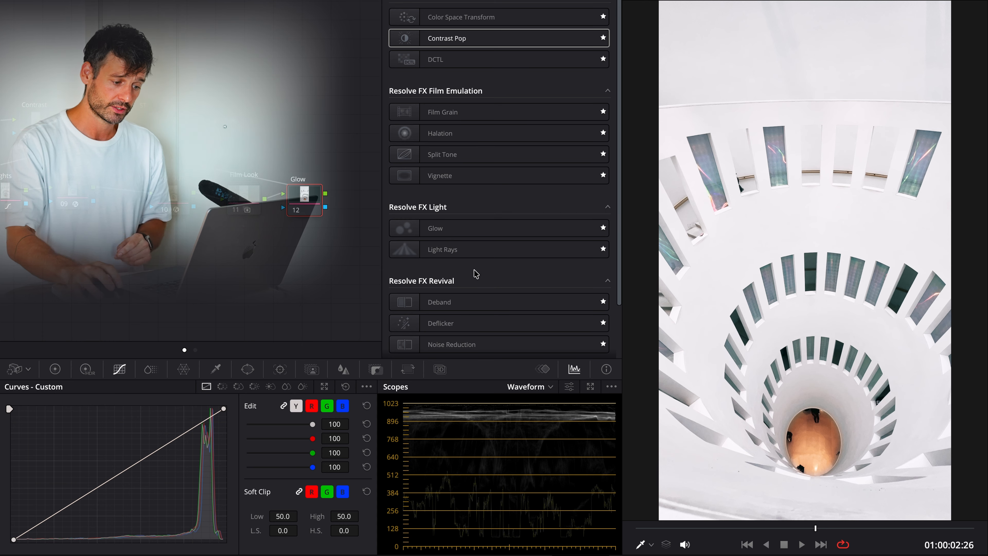
Examine the window edges, white walls and round floor up close in the viewer
{"action": "scroll", "coordinate": [676, 307], "scroll_direction": "up", "scroll_amount": 2}
{"action": "scroll", "coordinate": [676, 307], "scroll_direction": "up", "scroll_amount": 5}
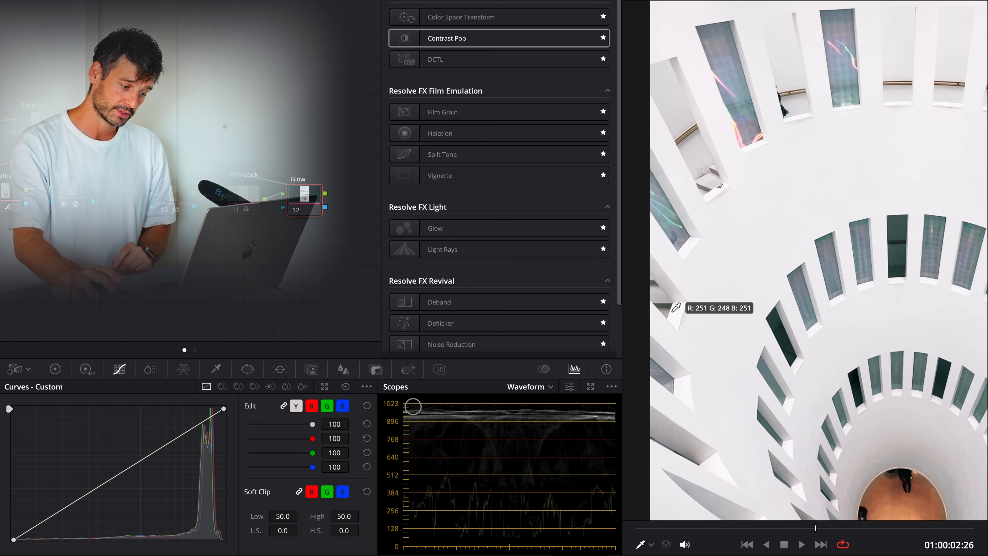
{"action": "left_click_drag", "start_coordinate": [693, 356], "coordinate": [679, 40]}
{"action": "scroll", "coordinate": [788, 209], "scroll_direction": "down", "scroll_amount": 3}
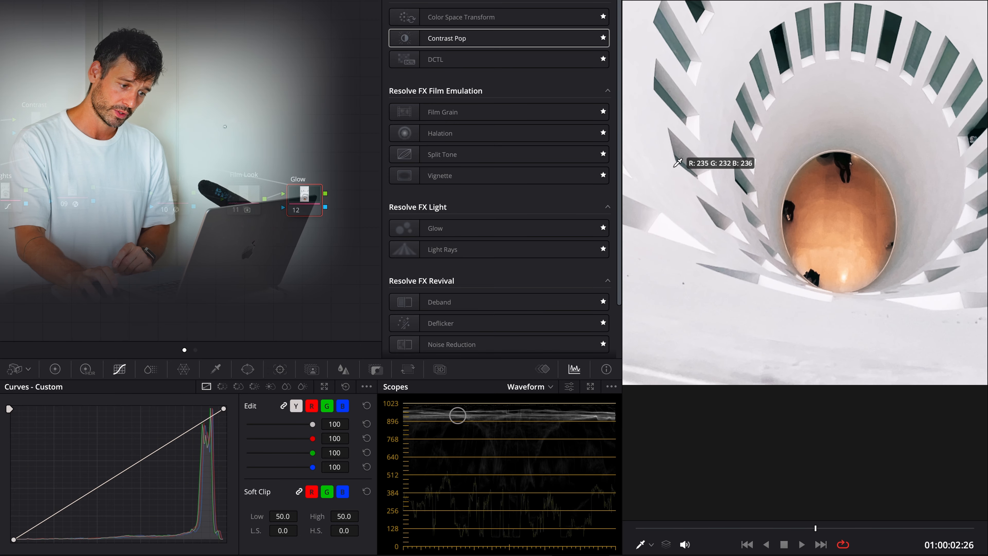
{"action": "scroll", "coordinate": [787, 150], "scroll_direction": "down", "scroll_amount": 2}
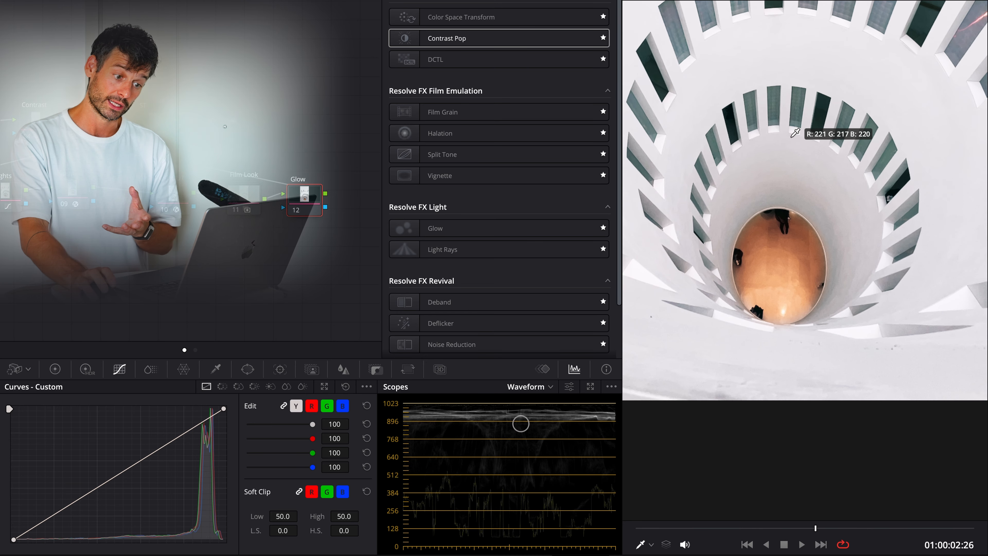
{"action": "left_click_drag", "start_coordinate": [792, 138], "coordinate": [789, 296]}
{"action": "scroll", "coordinate": [790, 297], "scroll_direction": "down", "scroll_amount": 1}
{"action": "scroll", "coordinate": [794, 290], "scroll_direction": "down", "scroll_amount": 2}
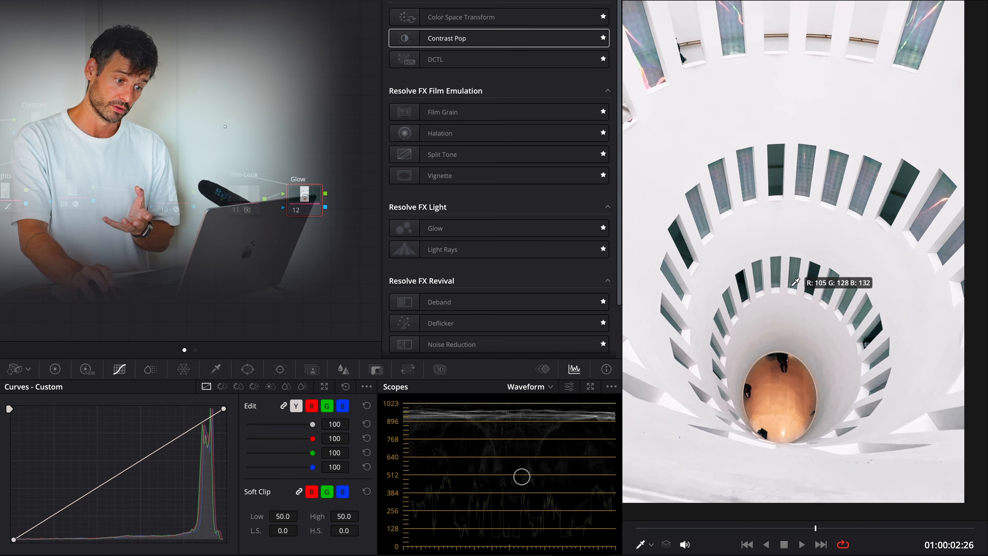
{"action": "scroll", "coordinate": [797, 191], "scroll_direction": "up", "scroll_amount": 3}
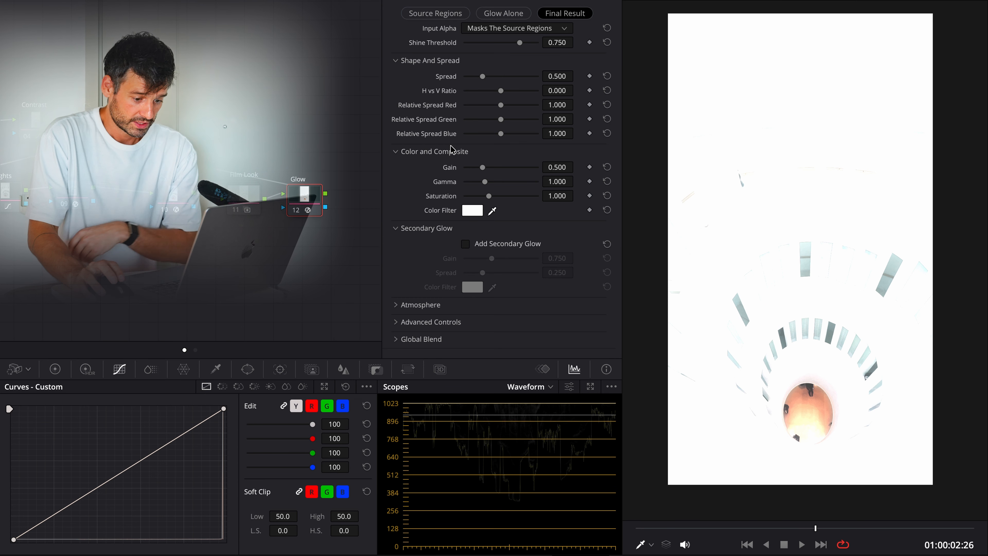
Restrain the Glow effect with Shine Threshold 0.961, Spread 0.016, H vs V Ratio -1.000, Gain 0.295, Gamma 0.678 and Saturation 0.535
{"action": "left_click_drag", "start_coordinate": [519, 45], "coordinate": [535, 48]}
{"action": "left_click_drag", "start_coordinate": [483, 76], "coordinate": [465, 80]}
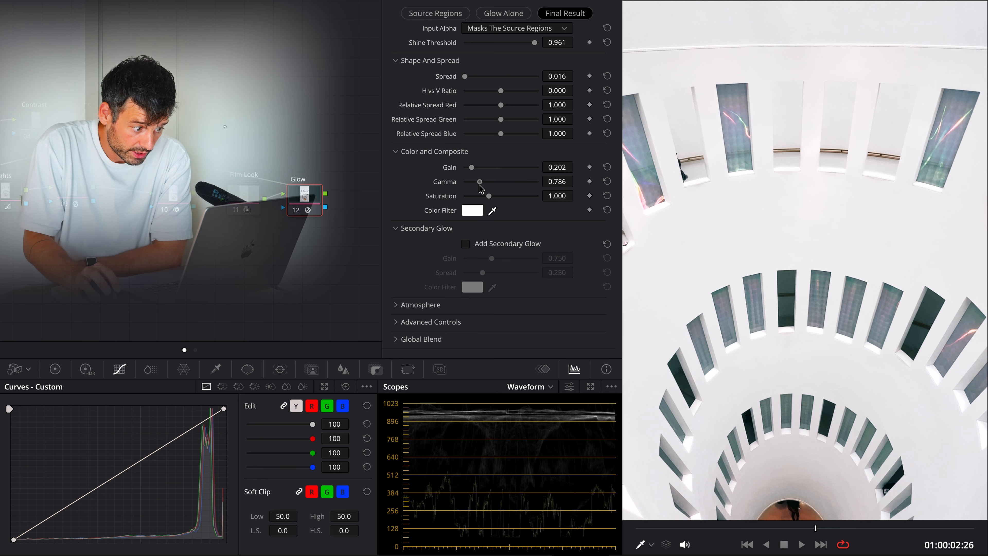
{"action": "left_click_drag", "start_coordinate": [478, 190], "coordinate": [477, 190]}
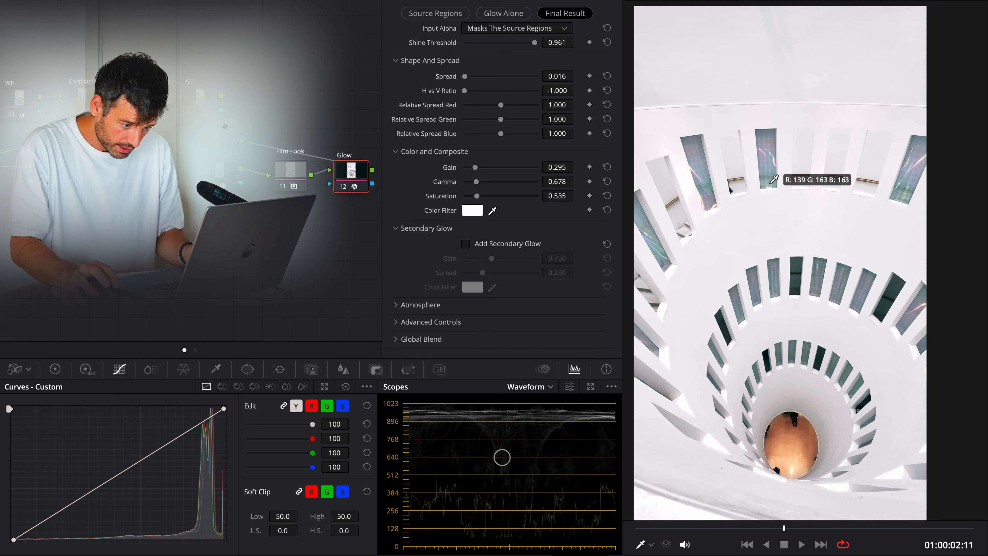
Compare the upper window edges up close with the Glow node on and off, and check the whole frame
{"action": "scroll", "coordinate": [667, 269], "scroll_direction": "up", "scroll_amount": 10}
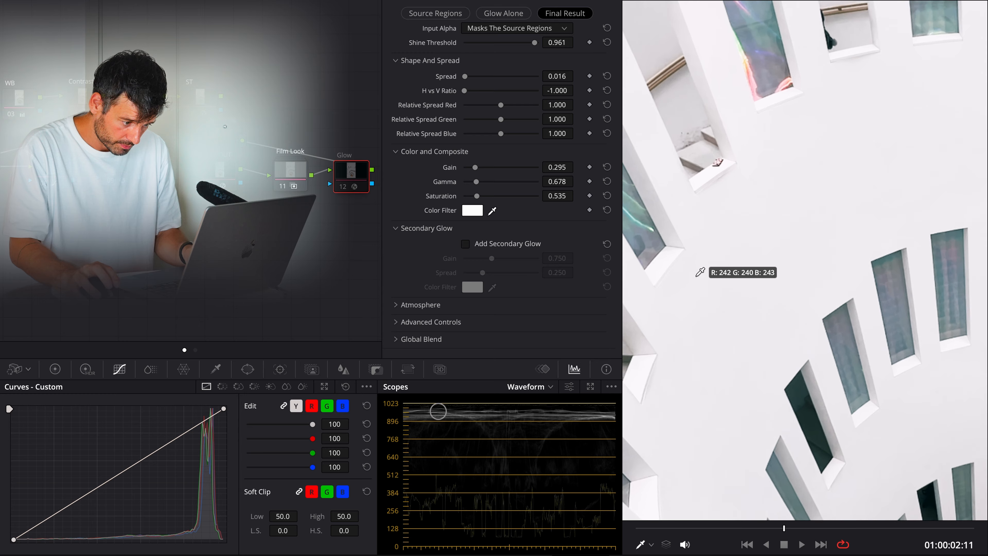
{"action": "left_click_drag", "start_coordinate": [699, 296], "coordinate": [864, 245]}
{"action": "key", "text": "super+d"}
{"action": "key", "text": "super+d"}
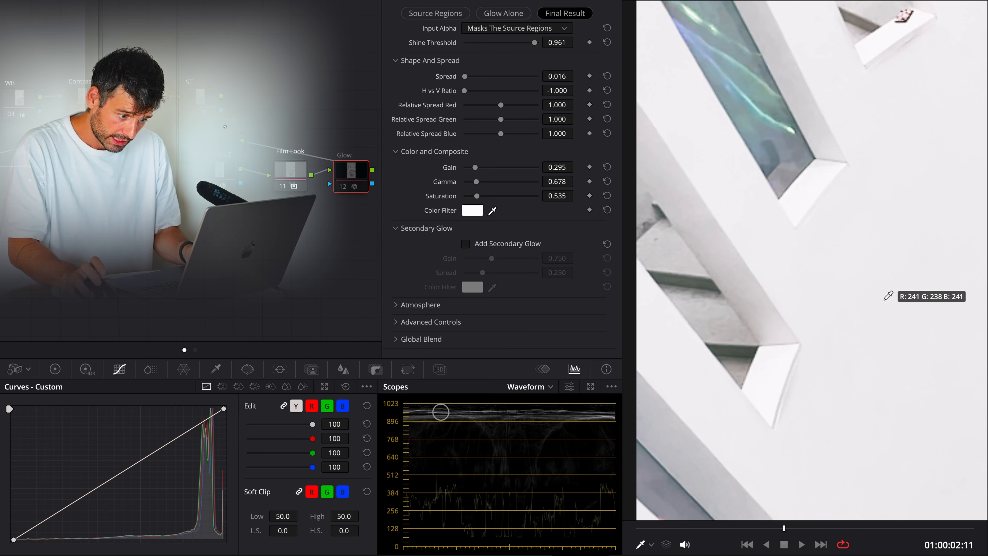
{"action": "left_click_drag", "start_coordinate": [894, 172], "coordinate": [775, 413]}
{"action": "key", "text": "super+d"}
{"action": "key", "text": "super+d"}
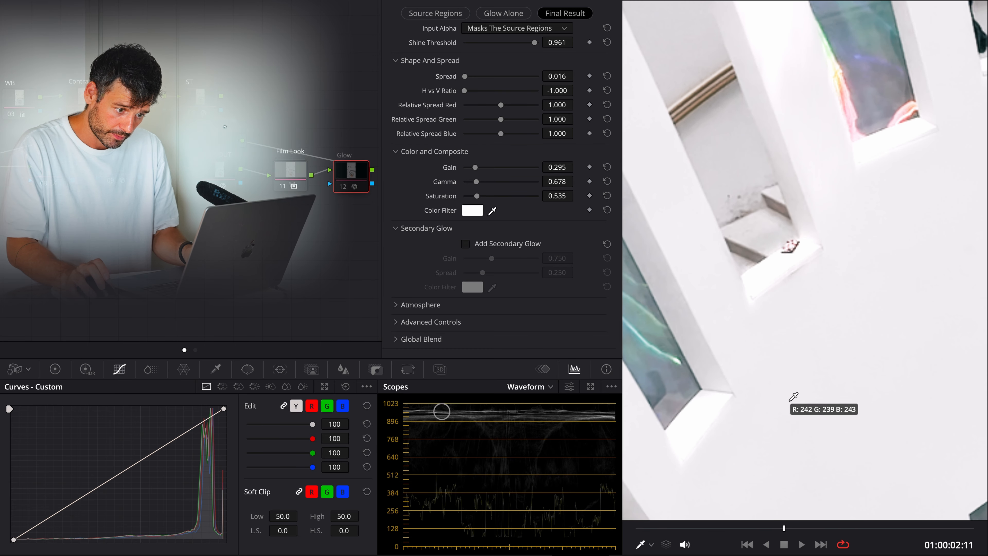
{"action": "left_click_drag", "start_coordinate": [903, 246], "coordinate": [722, 425]}
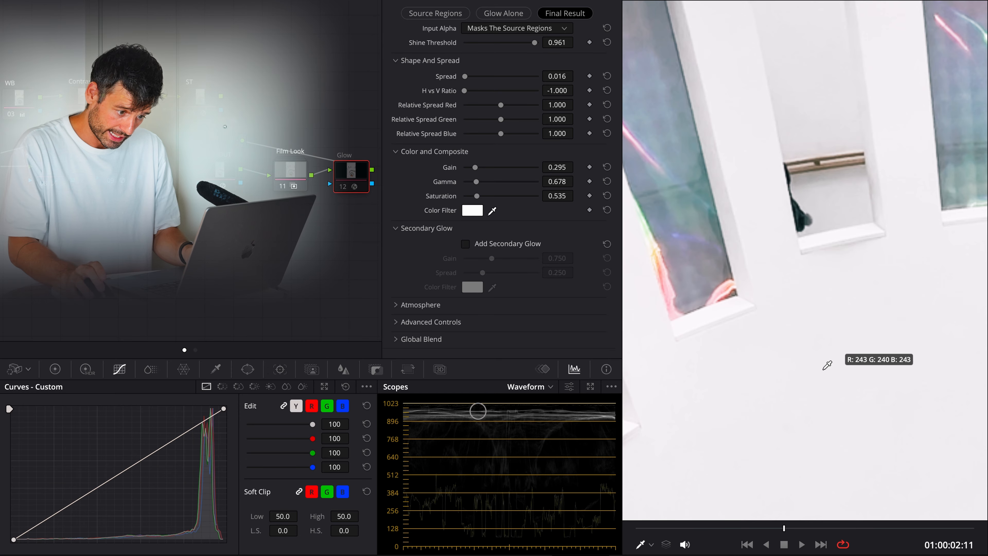
{"action": "left_click_drag", "start_coordinate": [827, 365], "coordinate": [741, 425]}
{"action": "scroll", "coordinate": [804, 371], "scroll_direction": "down", "scroll_amount": 3}
{"action": "scroll", "coordinate": [820, 407], "scroll_direction": "down", "scroll_amount": 3}
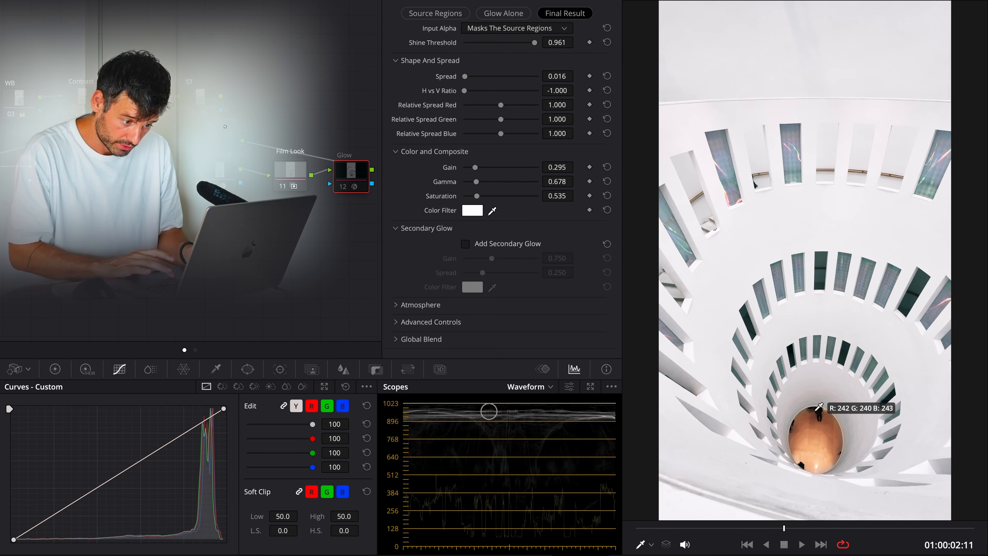
{"action": "key", "text": "super+d"}
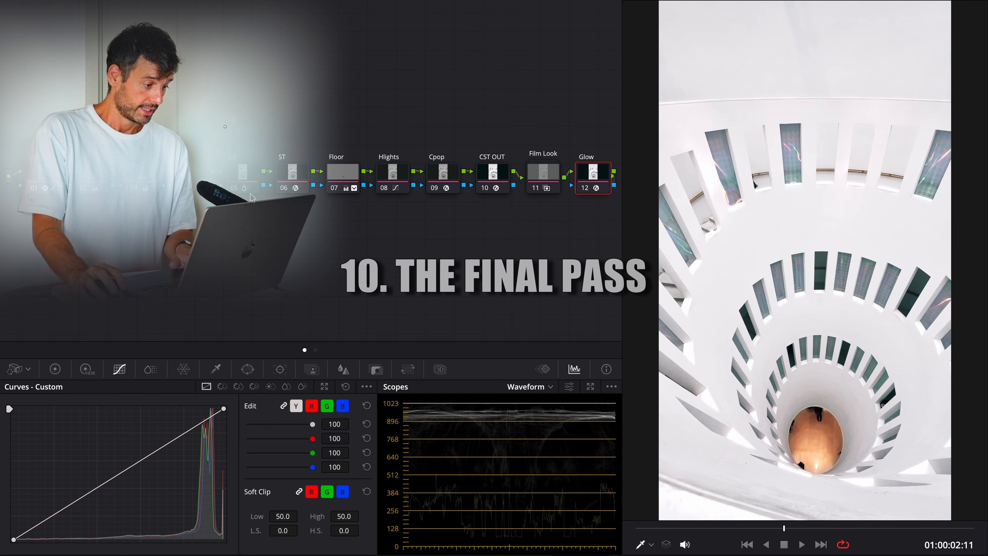
Refine the CS node's ColorSlice against the Vectorscope with Green hue -0.57, Cyan hue 0.16, Blue hue 0.51 and Red saturation 0.36, and compare before and after
{"action": "left_click", "coordinate": [243, 176]}
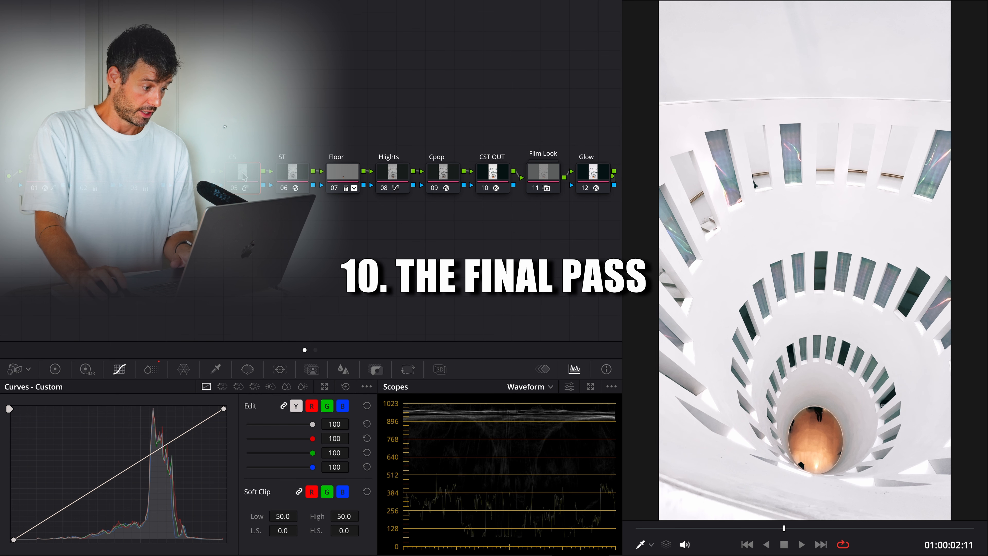
{"action": "left_click", "coordinate": [151, 370]}
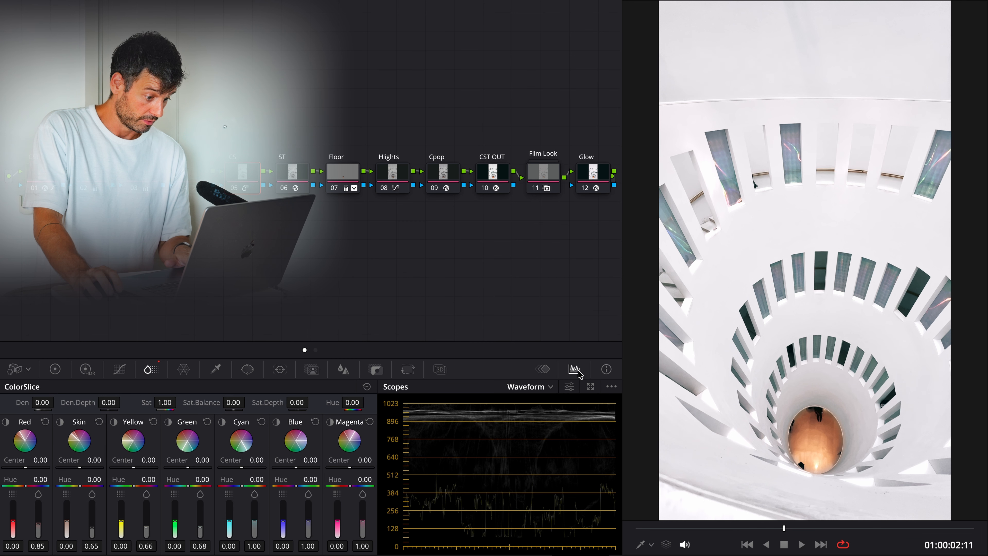
{"action": "left_click", "coordinate": [549, 386]}
{"action": "left_click", "coordinate": [539, 428]}
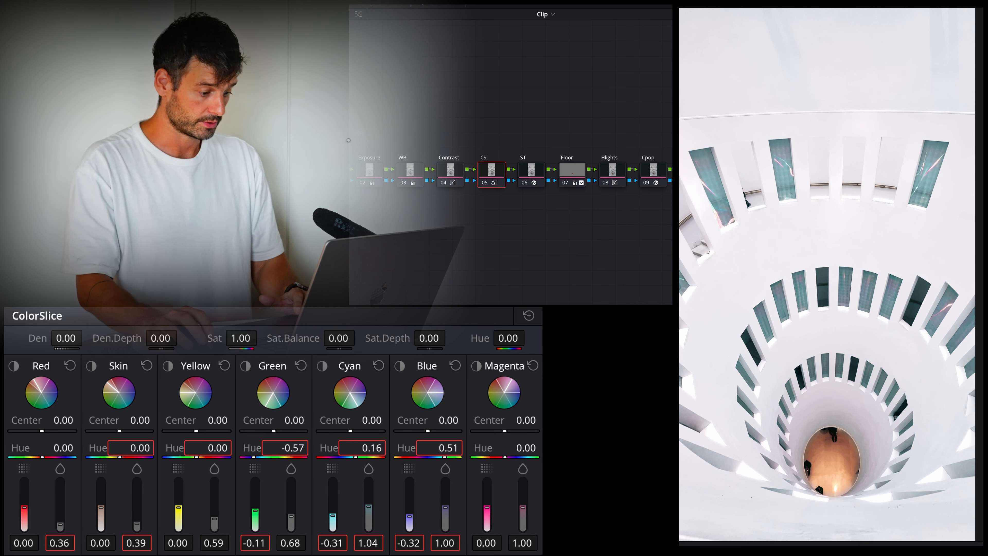
{"action": "key", "text": "super+d"}
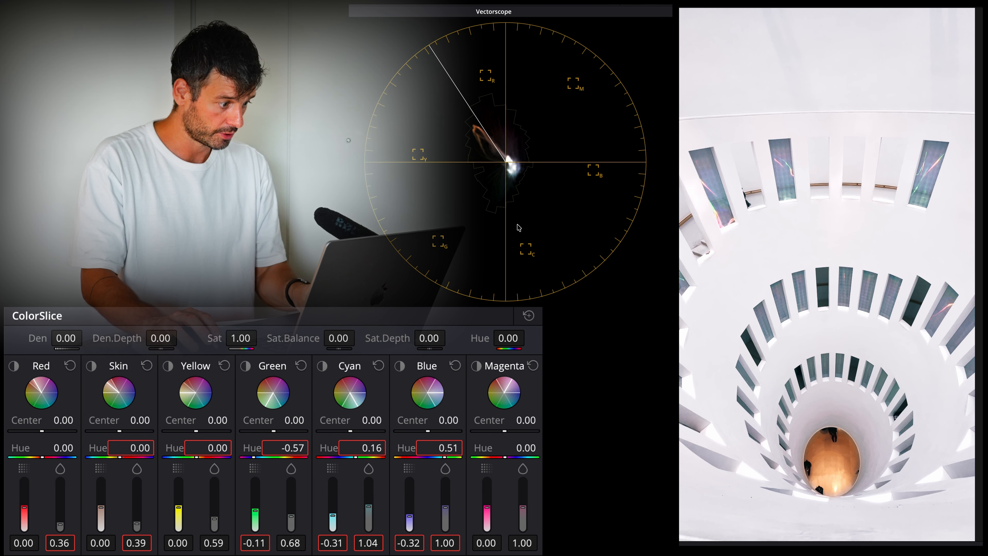
{"action": "key", "text": "super+d"}
{"action": "key", "text": "super+d"}
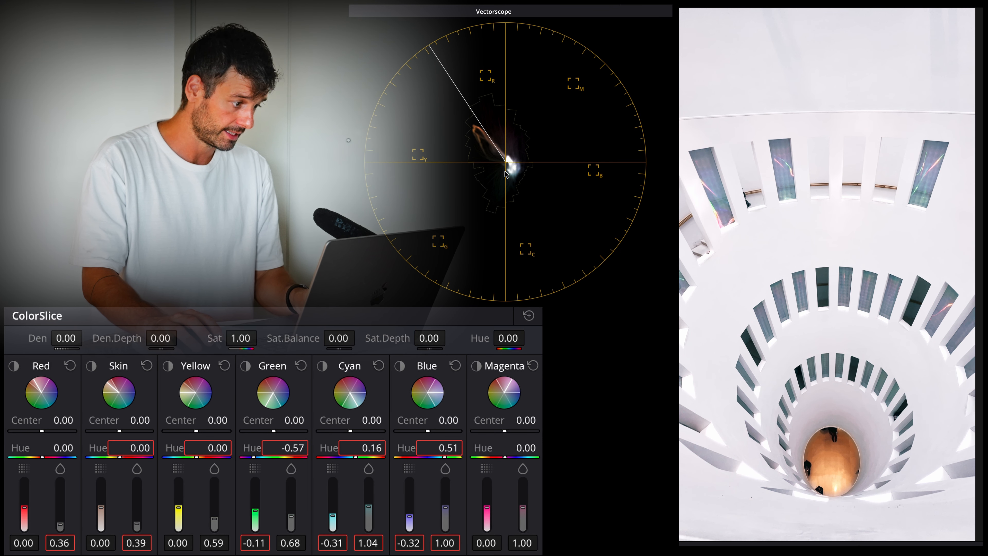
{"action": "key", "text": "super+d"}
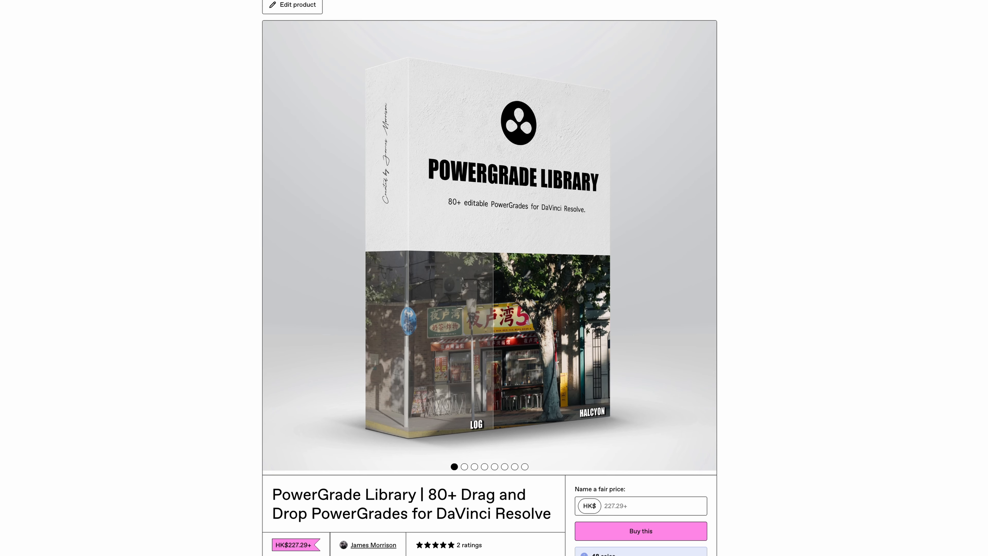
Read through the PowerGrade Library product page down to its description and ratings
{"action": "scroll", "coordinate": [490, 273], "scroll_direction": "down", "scroll_amount": 3}
{"action": "scroll", "coordinate": [490, 272], "scroll_direction": "down", "scroll_amount": 5}
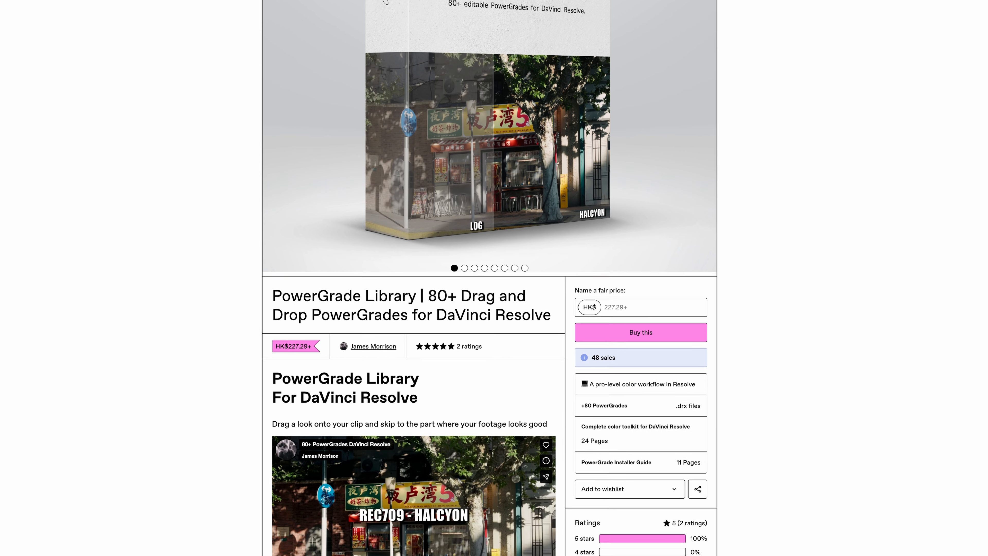
{"action": "scroll", "coordinate": [490, 272], "scroll_direction": "down", "scroll_amount": 5}
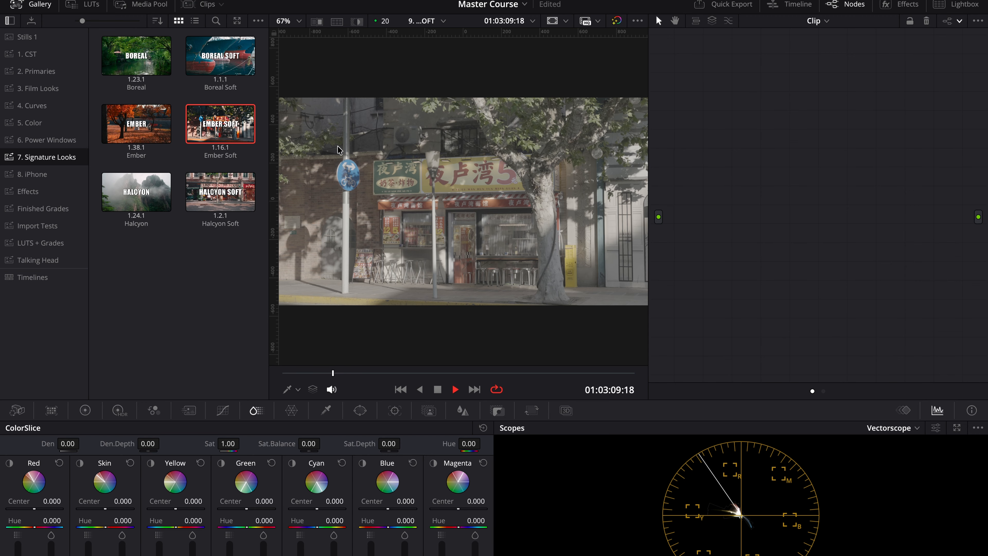
Switch to DaVinci Resolve, apply the Ember Soft PowerGrade from Signature Looks to the shopfront clip and play it
{"action": "left_click_drag", "start_coordinate": [220, 123], "coordinate": [615, 153]}
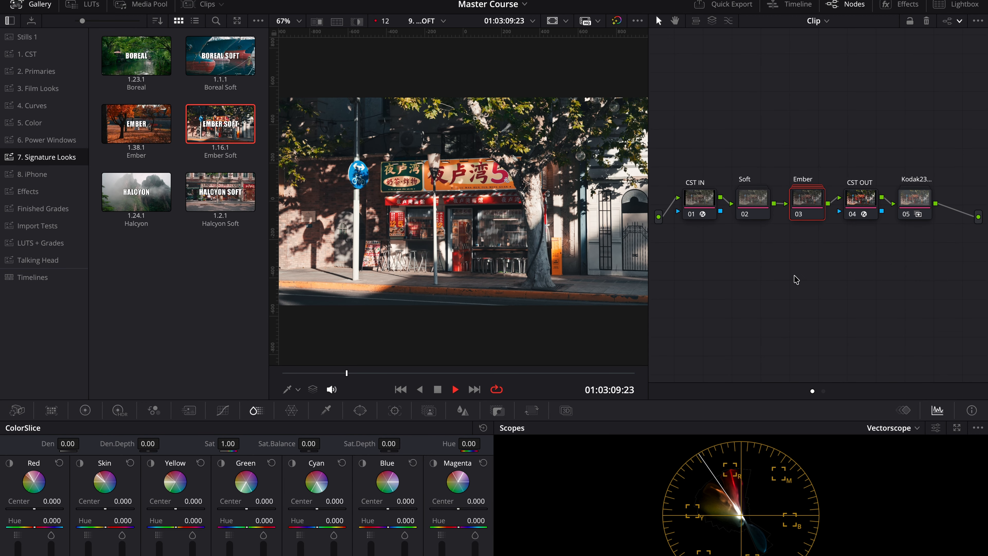
{"action": "key", "text": "space"}
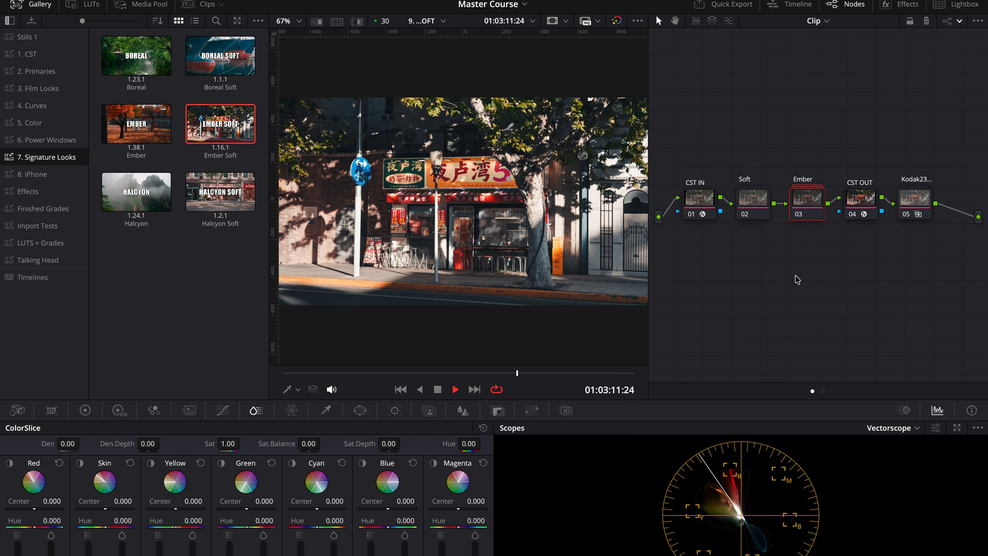